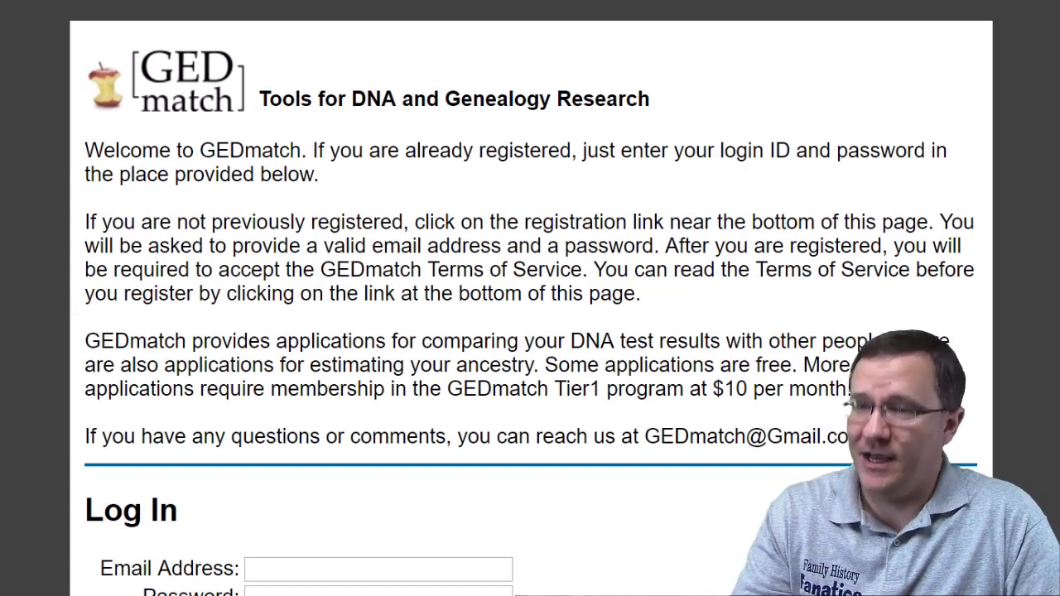
# Open the new-account registration page and enter the full name and an alias
pyautogui.scroll(-4, 530, 299)
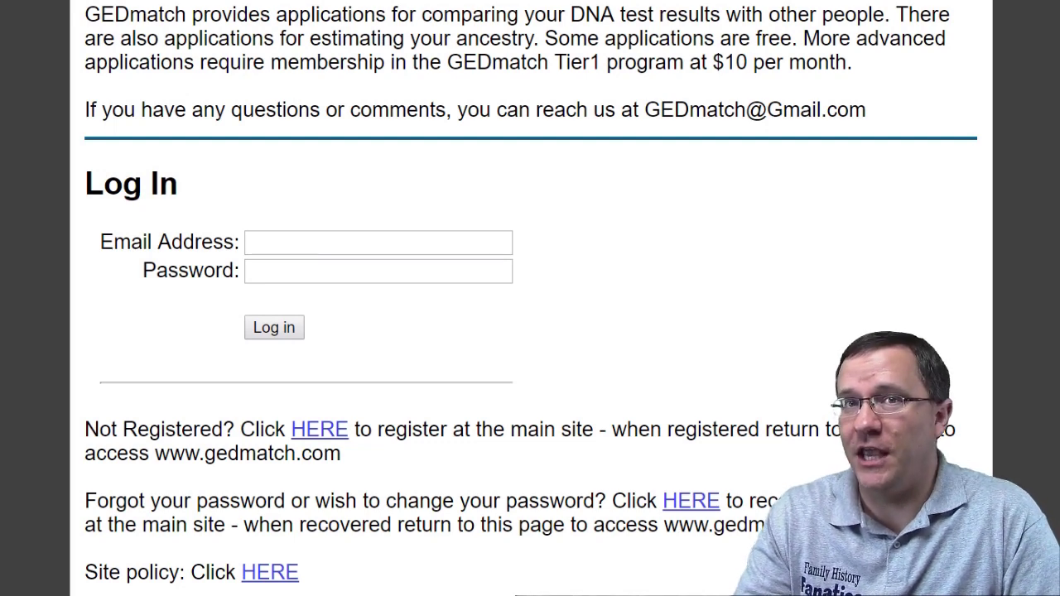
pyautogui.click(325, 433)
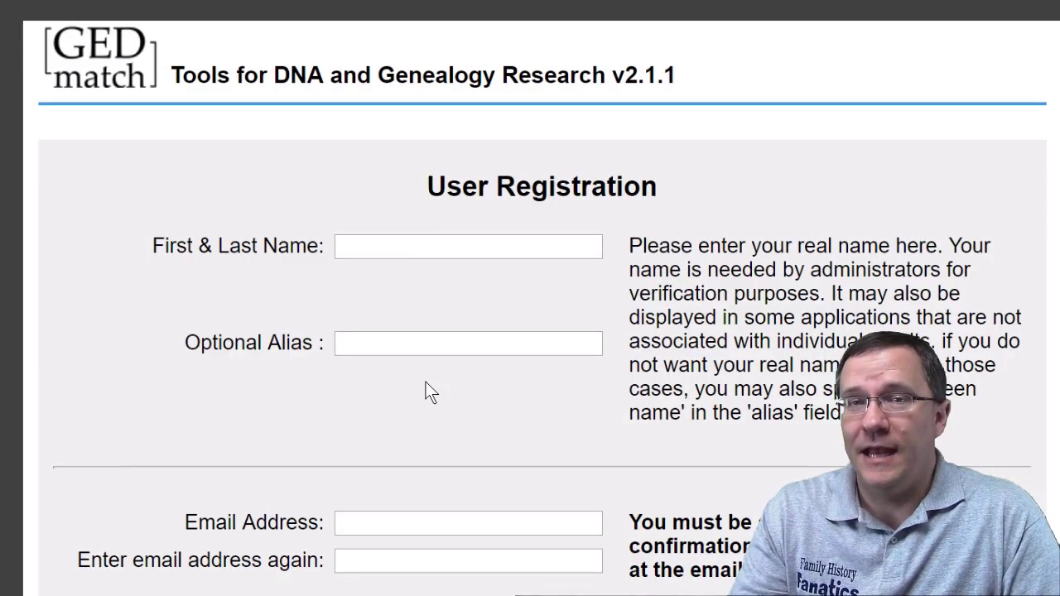
pyautogui.click(396, 248)
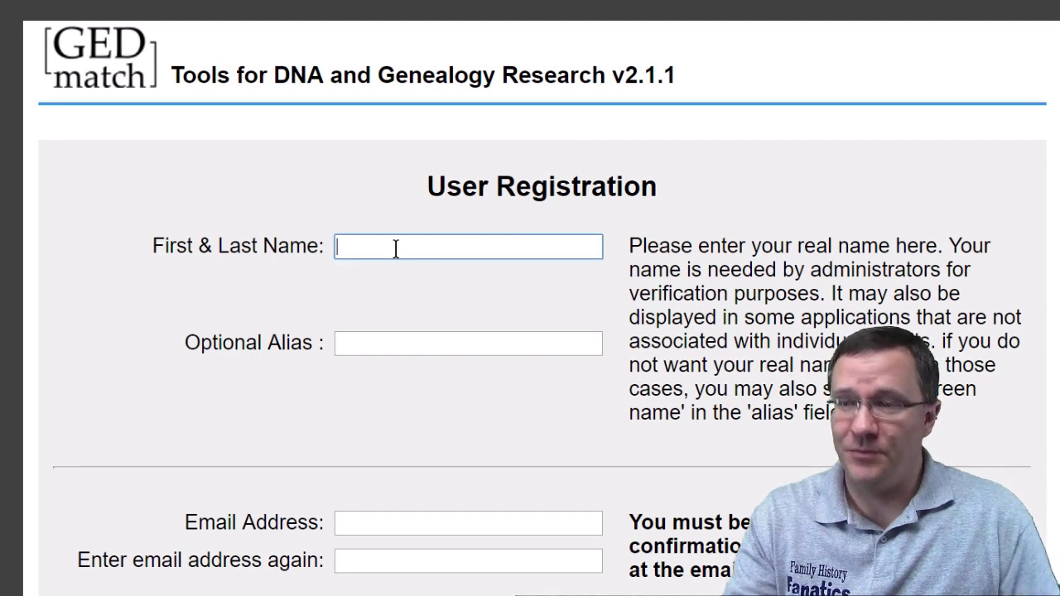
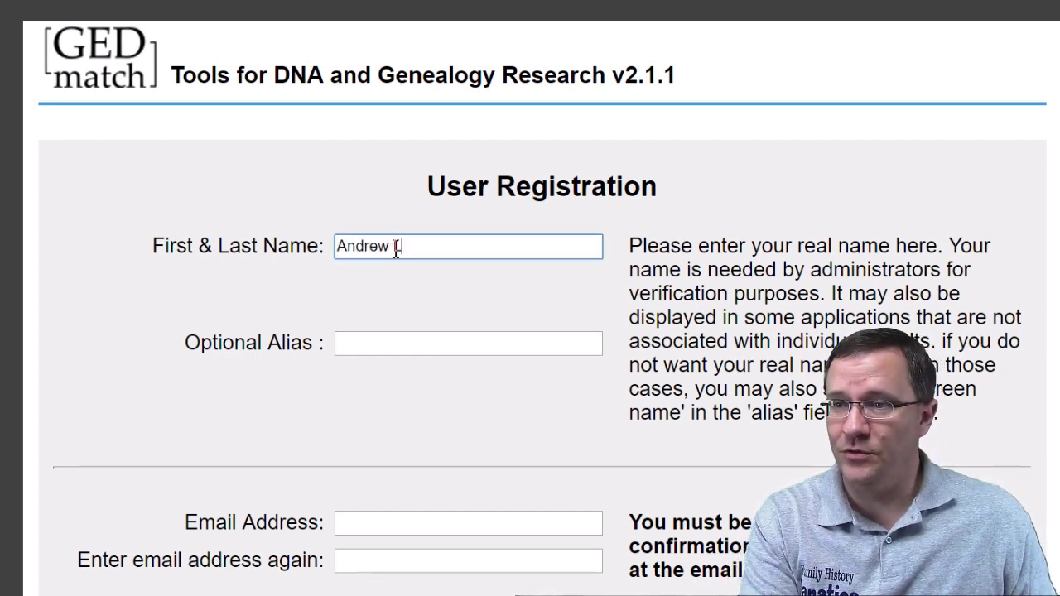
pyautogui.press('Tab')
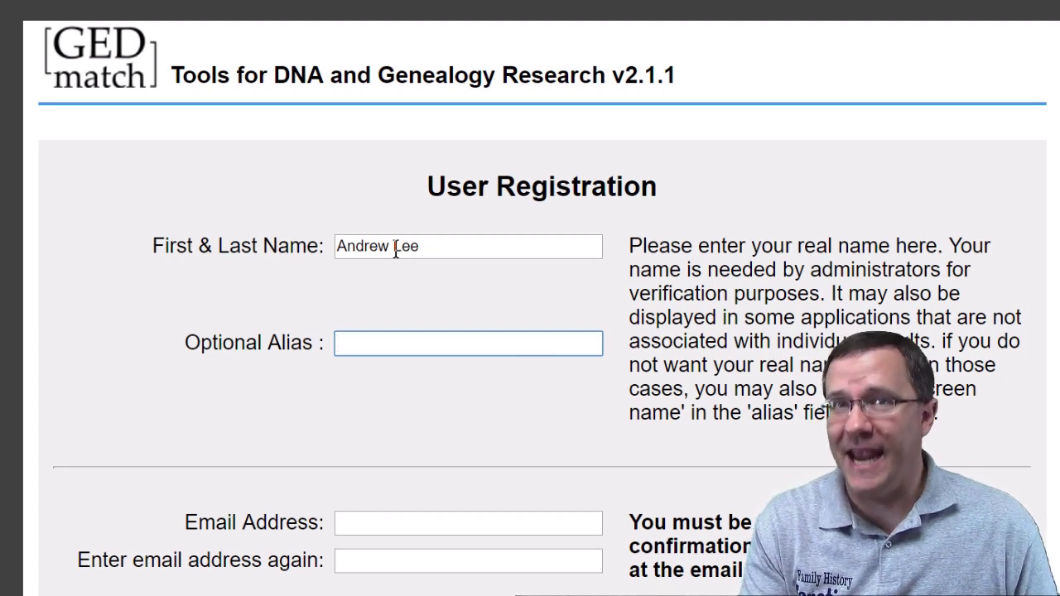
pyautogui.write('FHF')
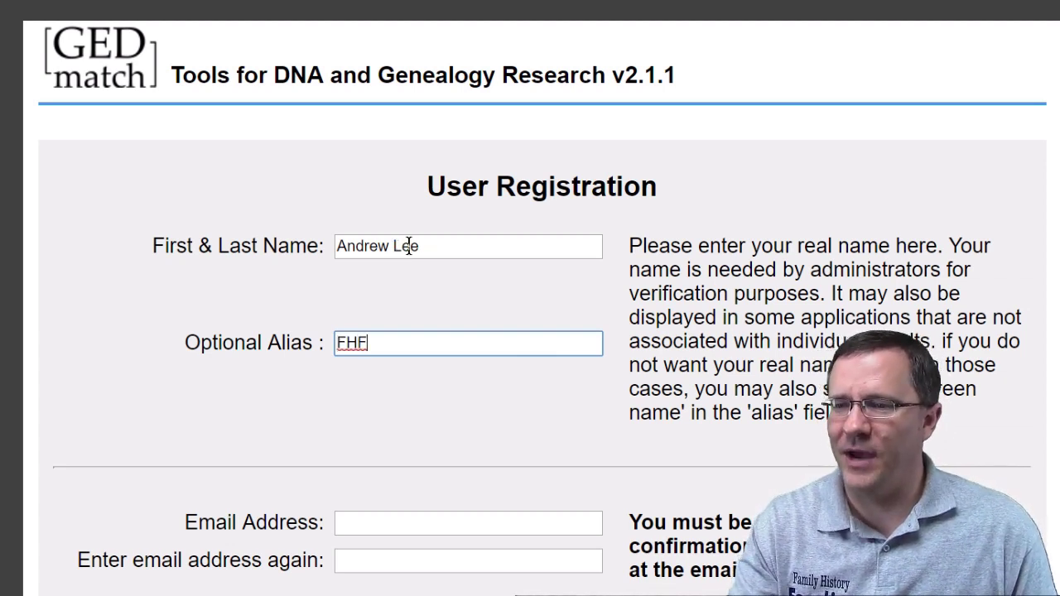
# Fill in the e-mail address twice and the account password twice
pyautogui.scroll(-3, 406, 246)
pyautogui.click(354, 334)
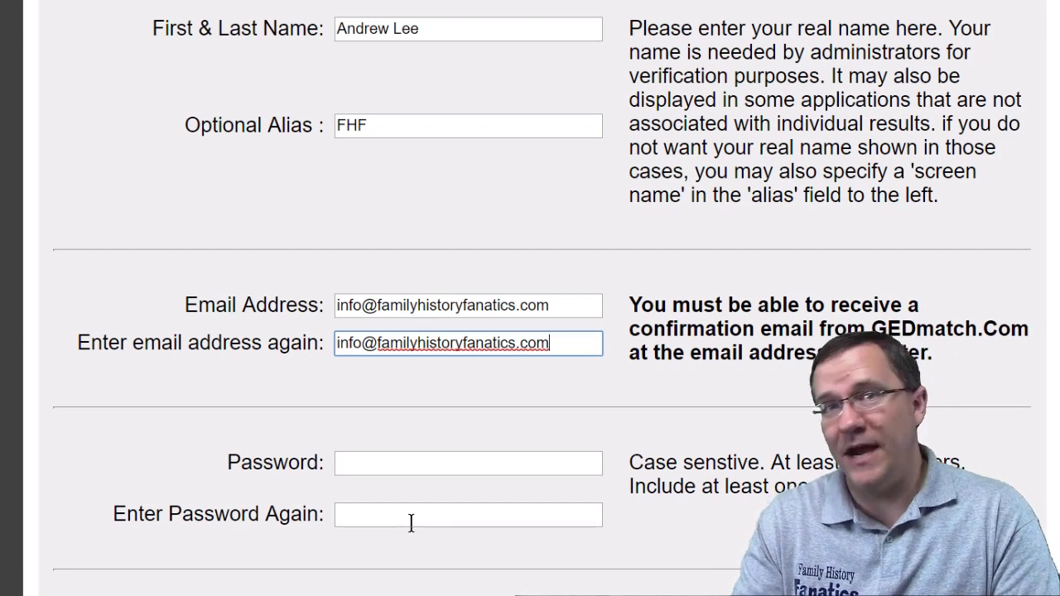
pyautogui.click(386, 472)
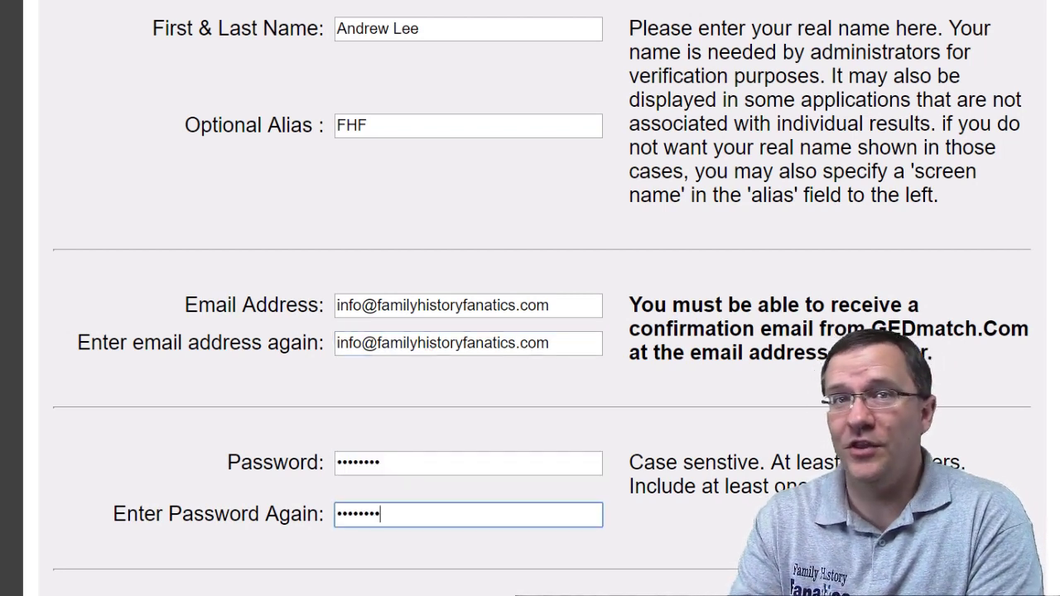
pyautogui.press('Tab')
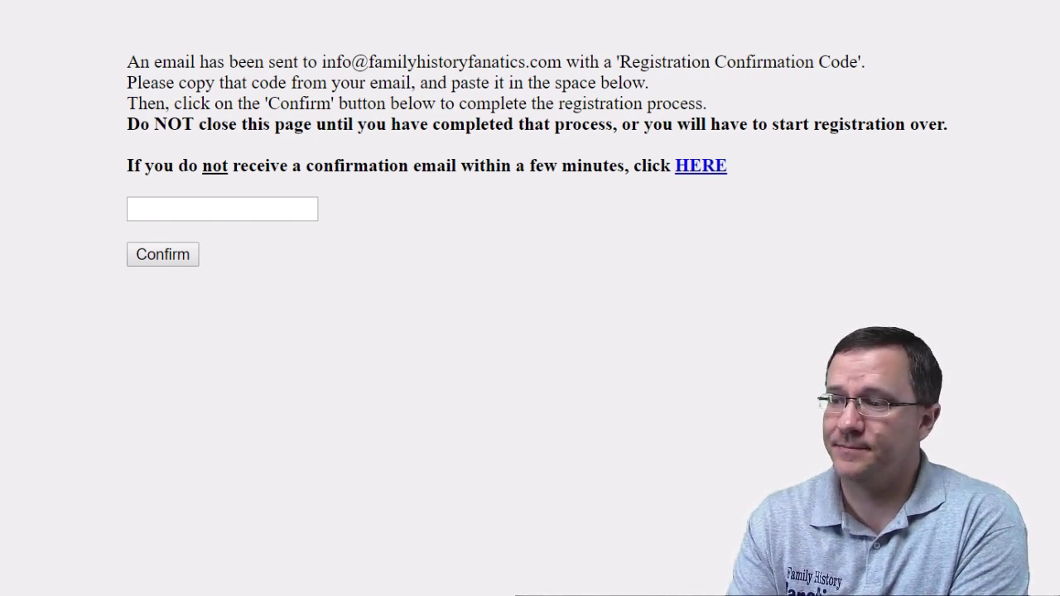
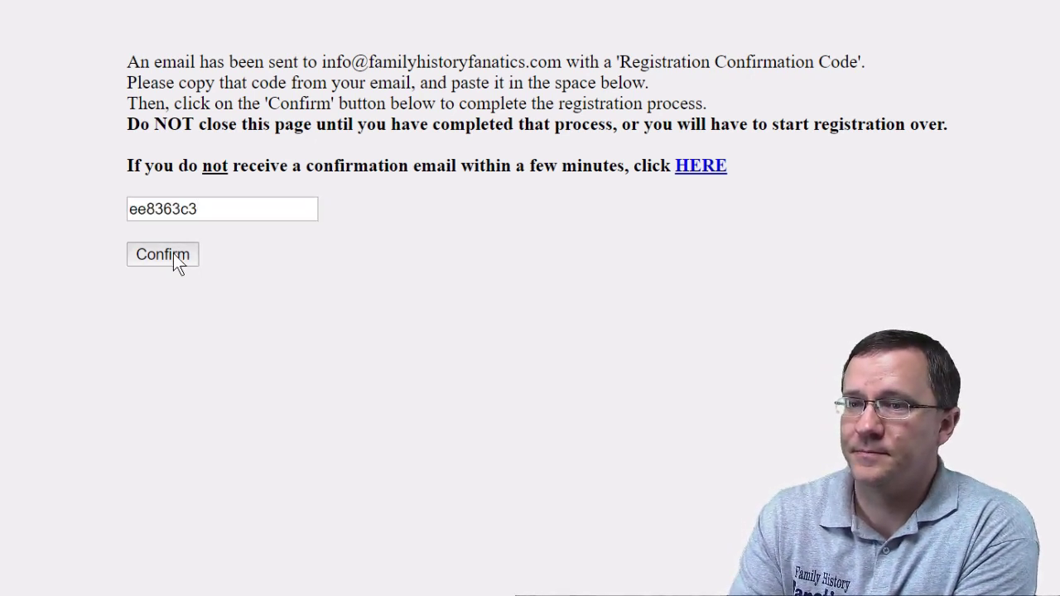
# Submit the emailed Registration Confirmation Code to complete registration
pyautogui.click(173, 253)
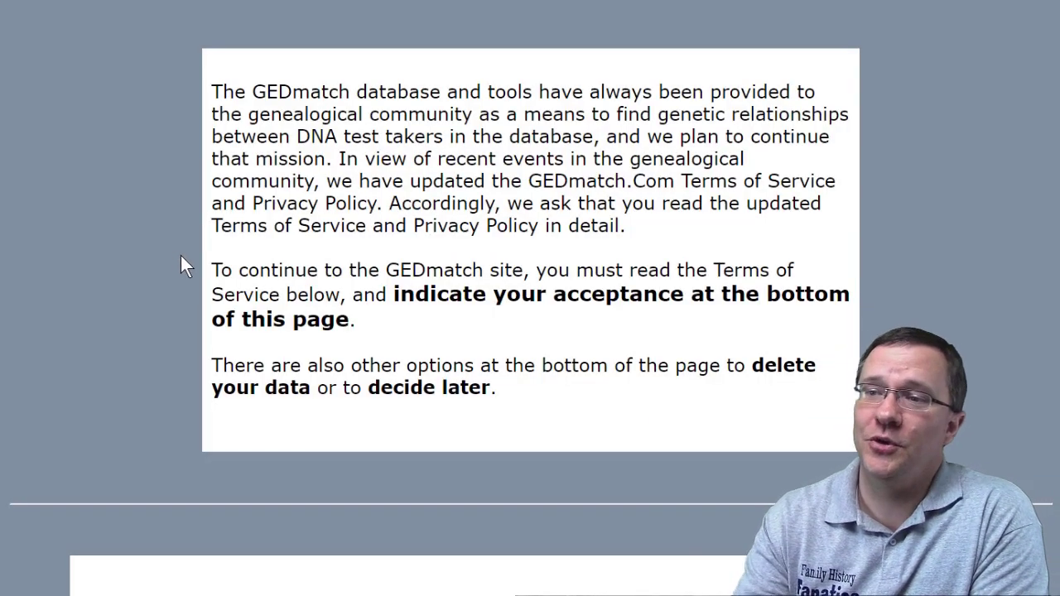
pyautogui.scroll(-4, 349, 294)
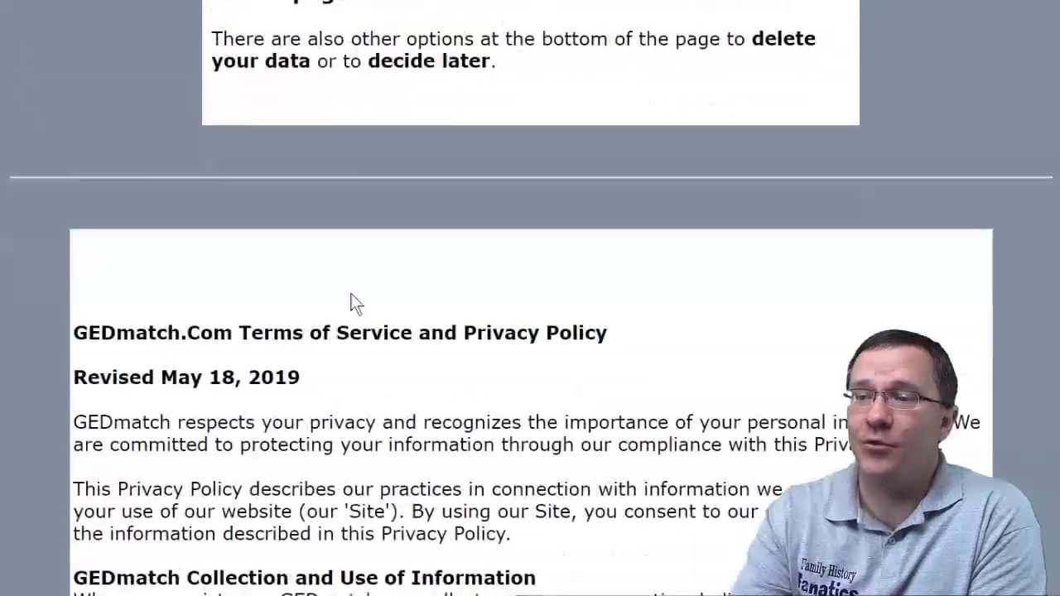
pyautogui.scroll(-15, 351, 295)
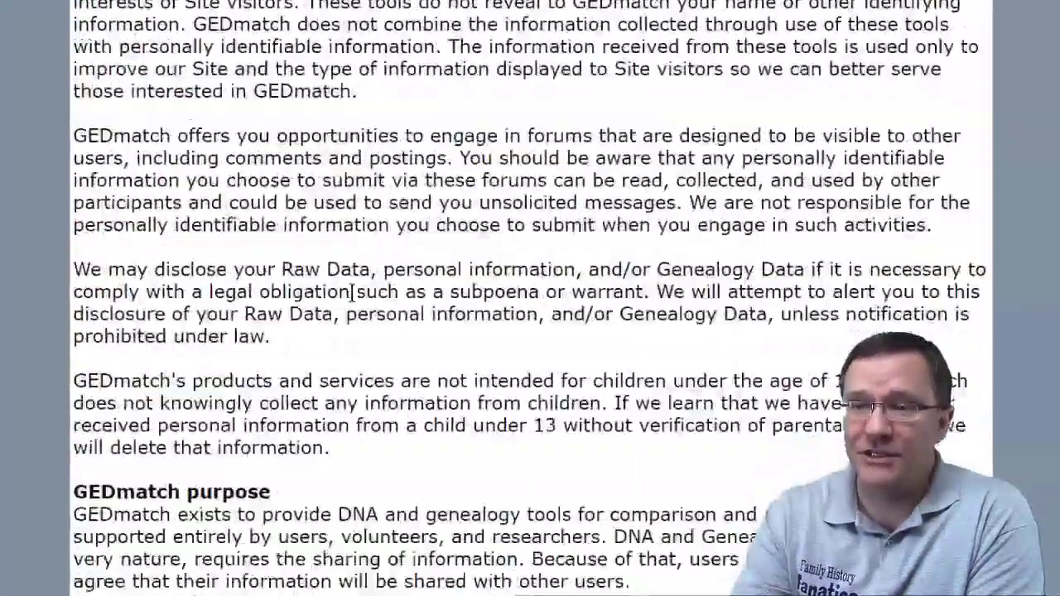
# Scroll through the Terms of Service down to the Option #1 and Option #2 choices
pyautogui.scroll(-15, 352, 293)
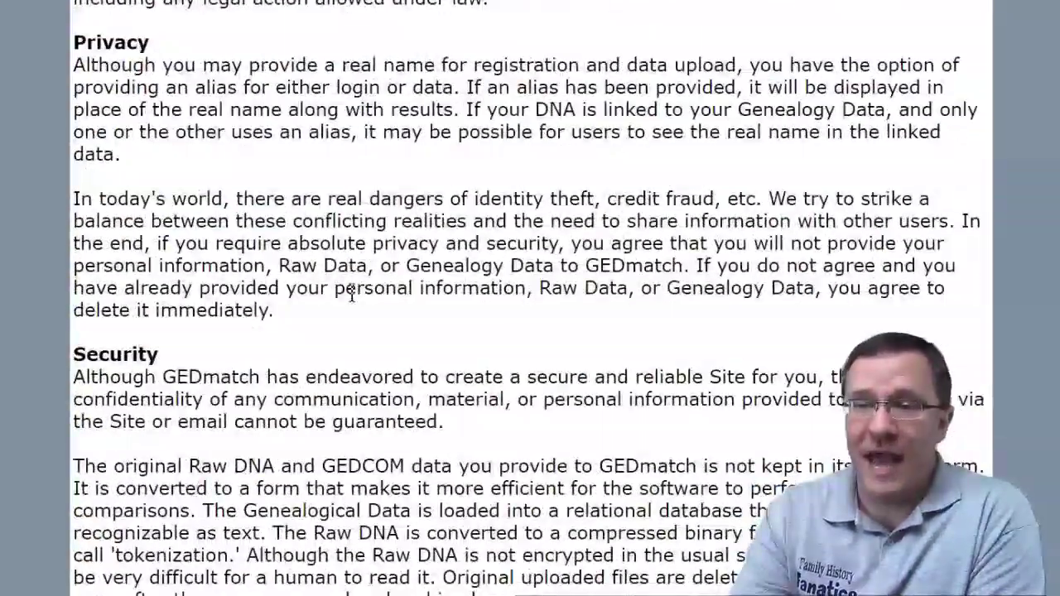
pyautogui.scroll(-16, 352, 294)
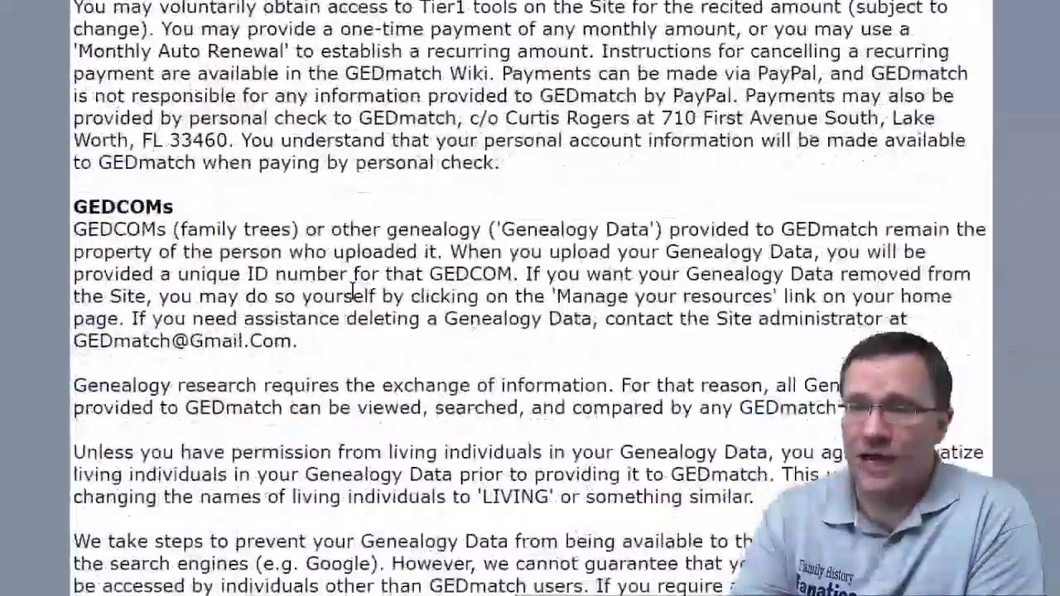
pyautogui.scroll(-15, 354, 290)
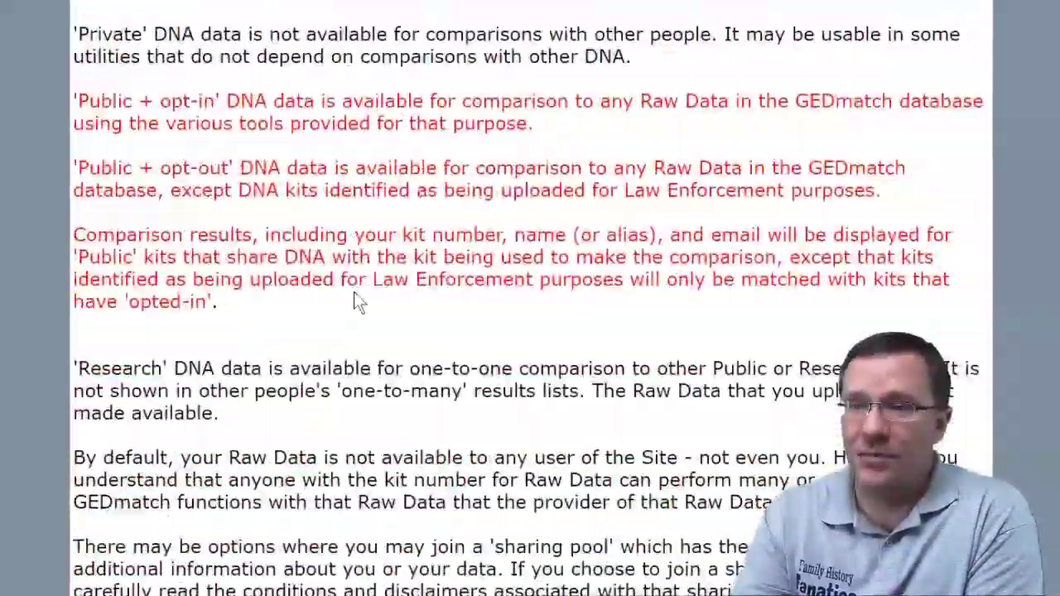
pyautogui.scroll(-4, 355, 298)
pyautogui.scroll(1, 355, 296)
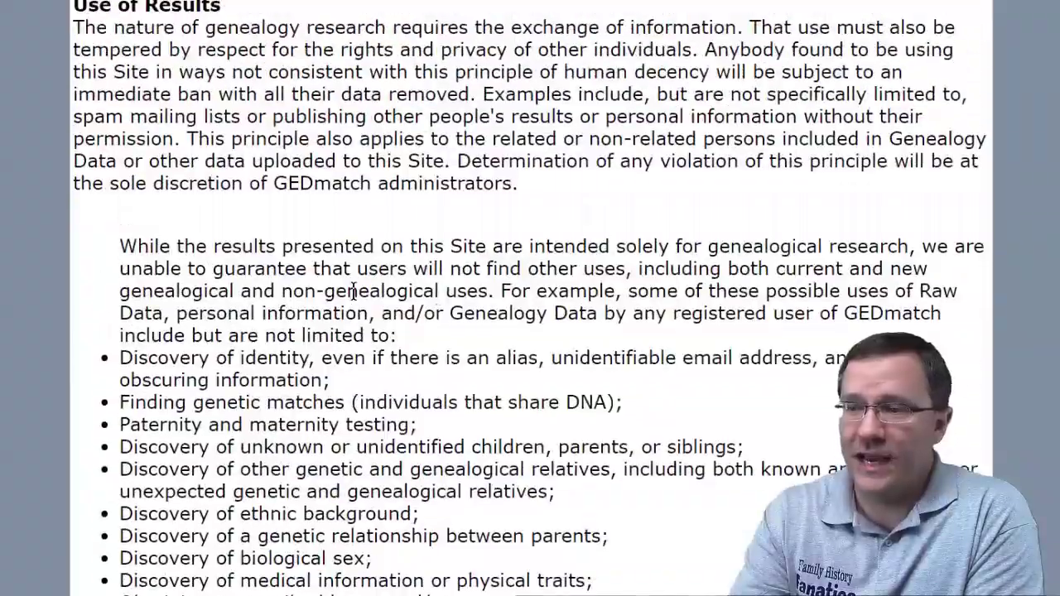
pyautogui.scroll(-10, 1025, 331)
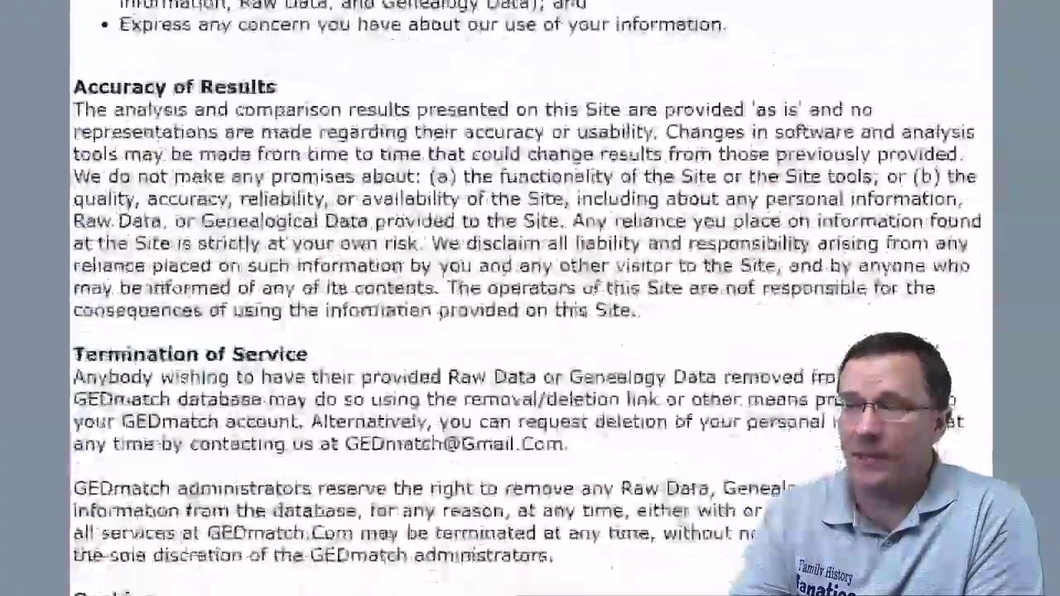
pyautogui.scroll(-12, 530, 298)
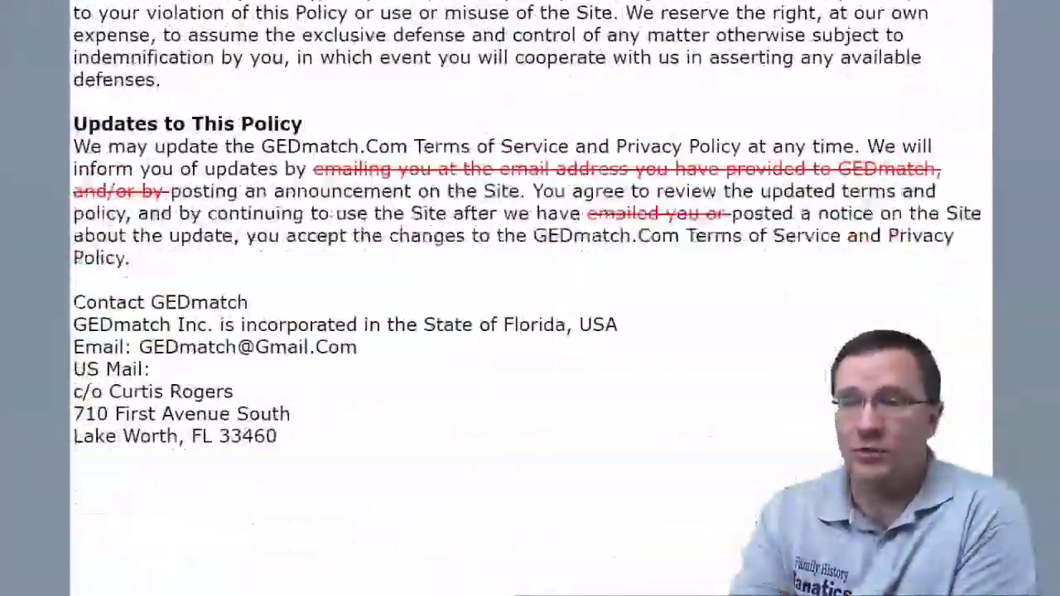
pyautogui.scroll(-7, 530, 298)
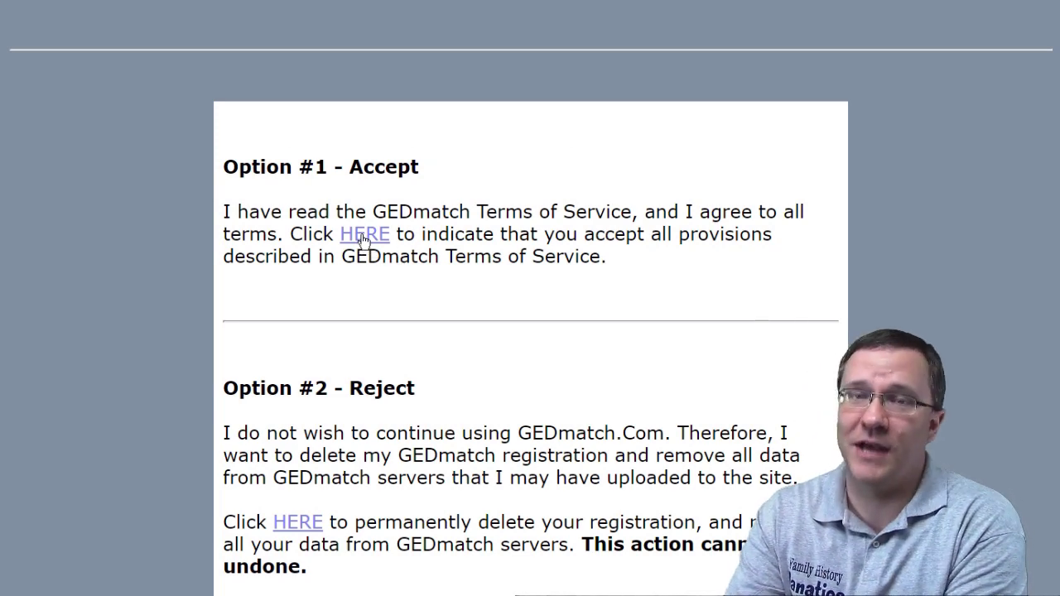
# Accept all Terms of Service and highlight the Upload your DNA files heading on the home page
pyautogui.click(363, 236)
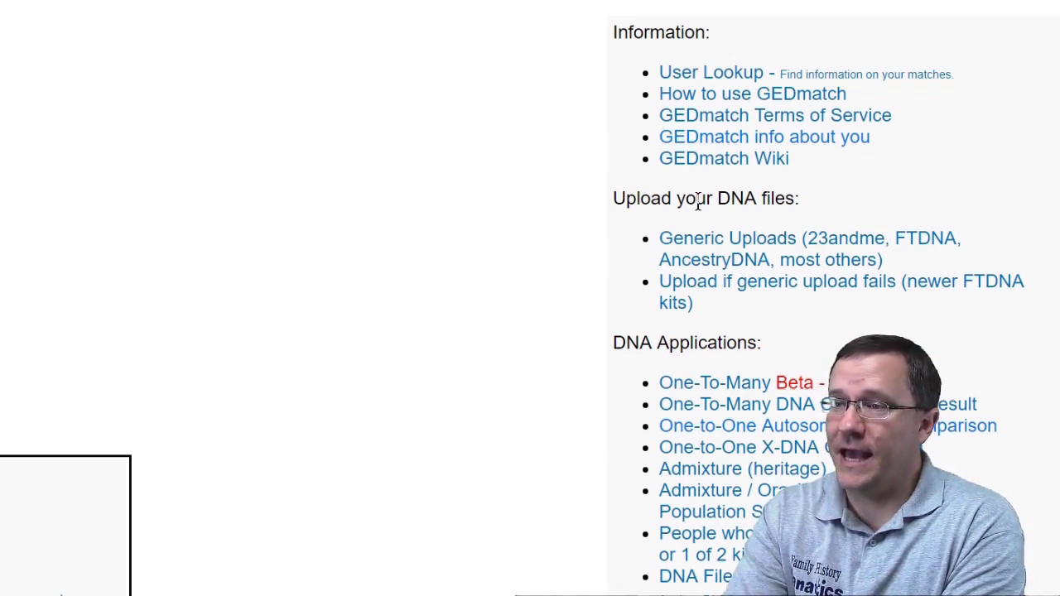
pyautogui.moveTo(621, 199); pyautogui.dragTo(790, 206)
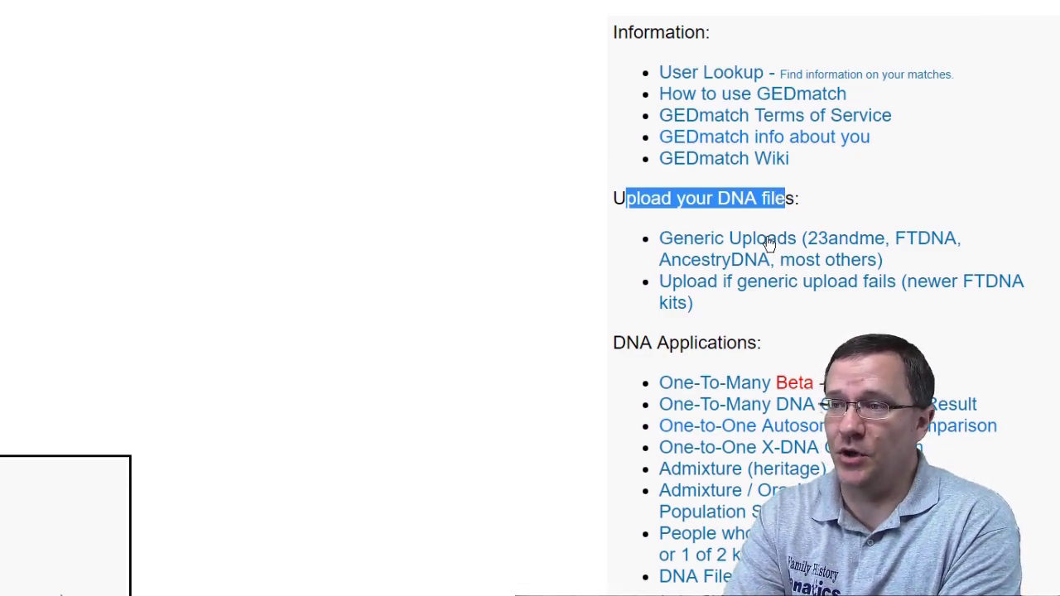
# Open the generic DNA file upload form and enter the donor's full name
pyautogui.click(769, 242)
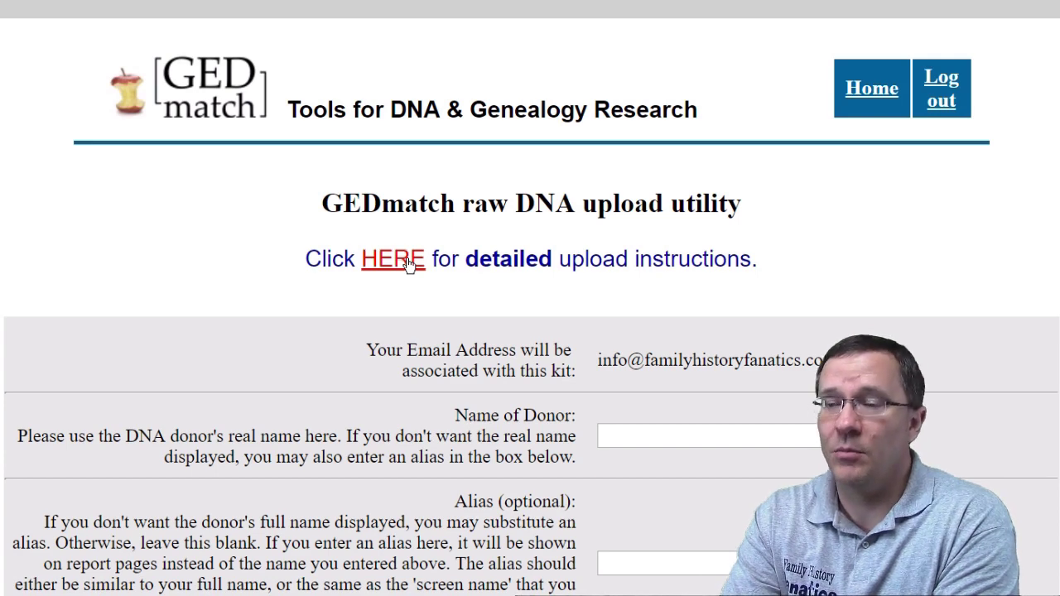
pyautogui.scroll(-1, 408, 262)
pyautogui.click(640, 329)
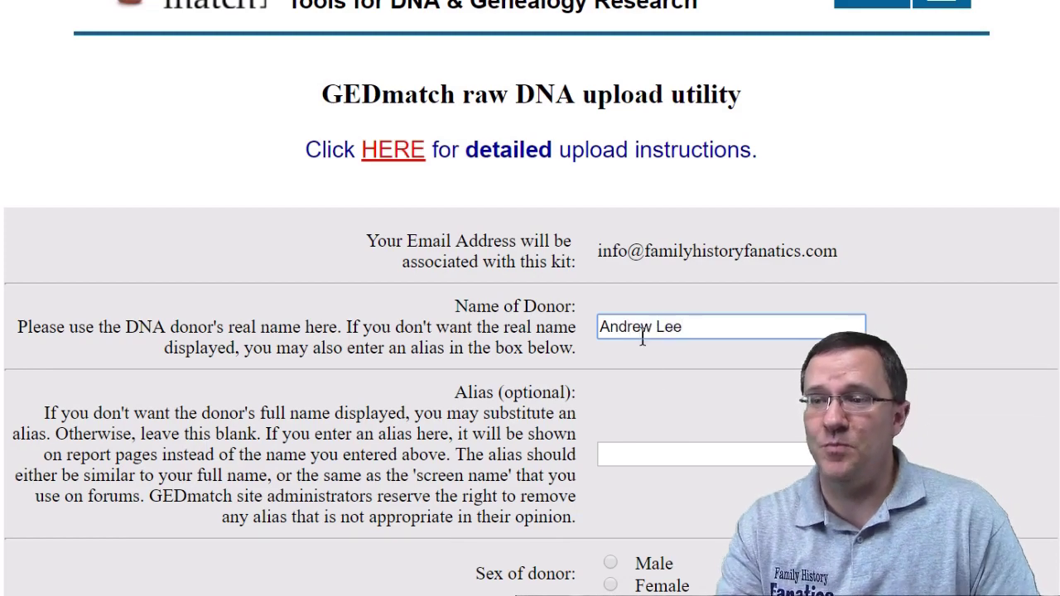
pyautogui.click(653, 491)
# Give the donor a short alias and set Sex of donor to Male
pyautogui.click(657, 451)
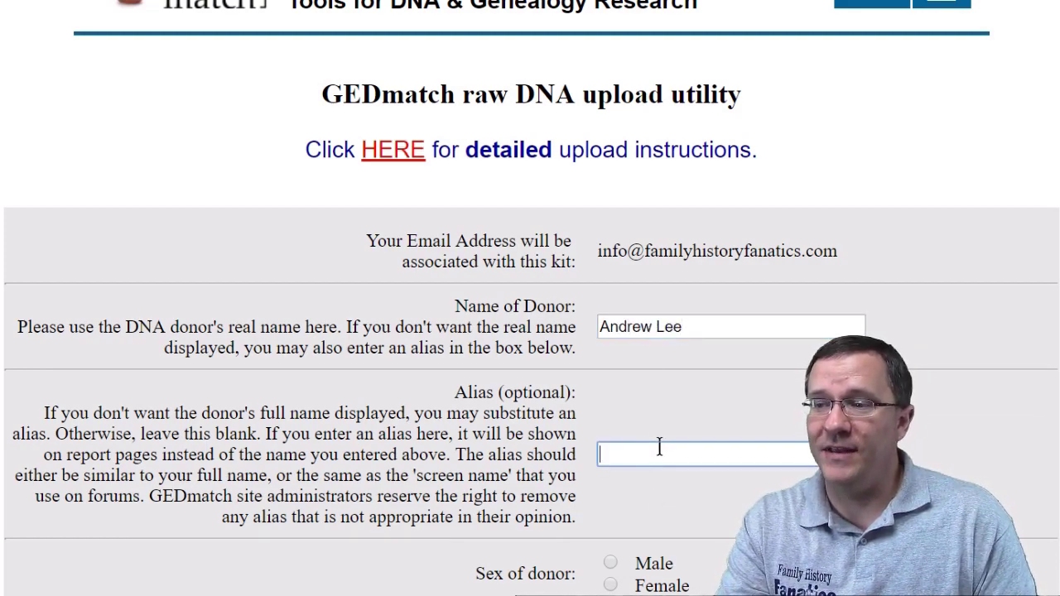
pyautogui.scroll(-5, 658, 447)
pyautogui.scroll(1, 772, 243)
pyautogui.scroll(1, 772, 242)
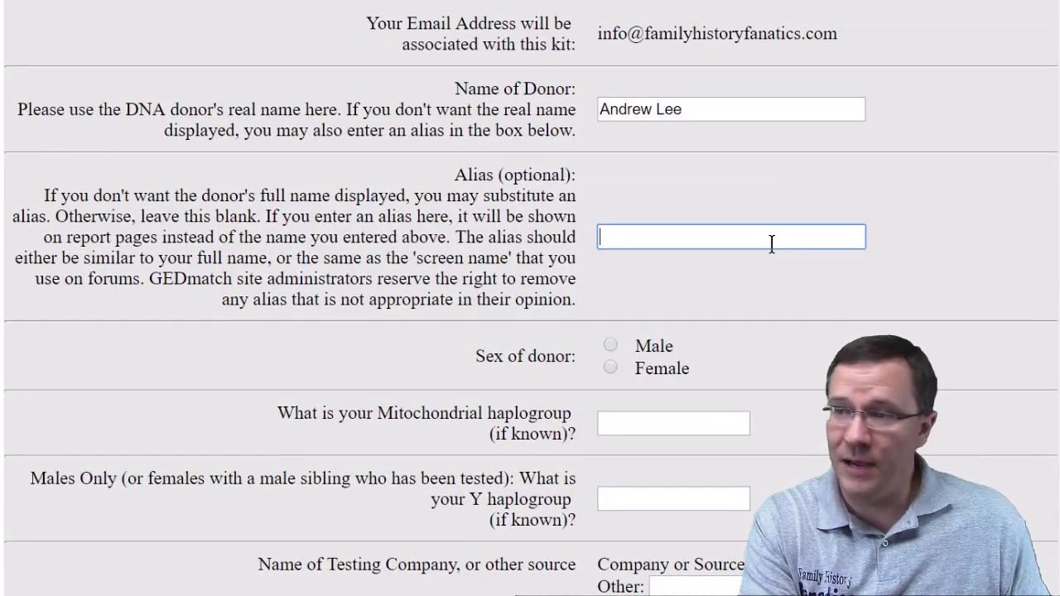
pyautogui.write('al')
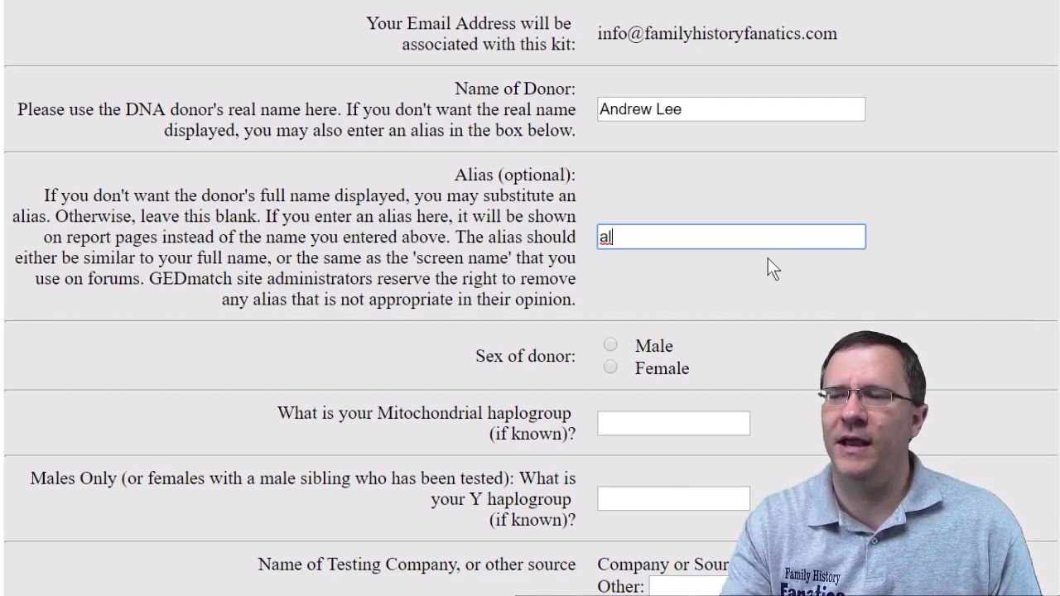
pyautogui.click(611, 344)
pyautogui.scroll(-1, 695, 438)
pyautogui.scroll(-5, 696, 438)
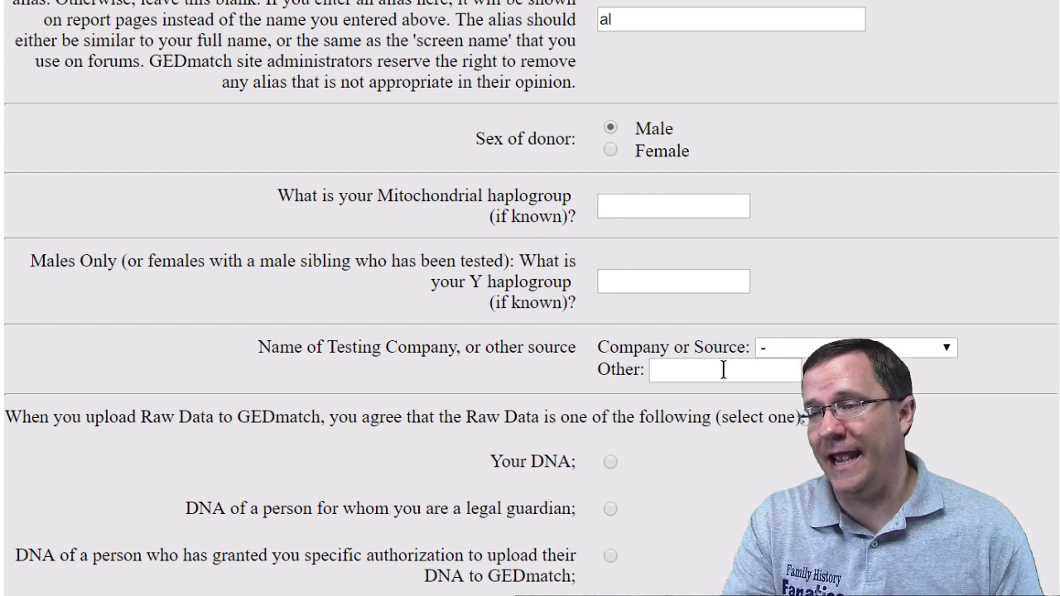
# Select Ancestry as the Company or Source, leaving the Other box blank
pyautogui.click(947, 346)
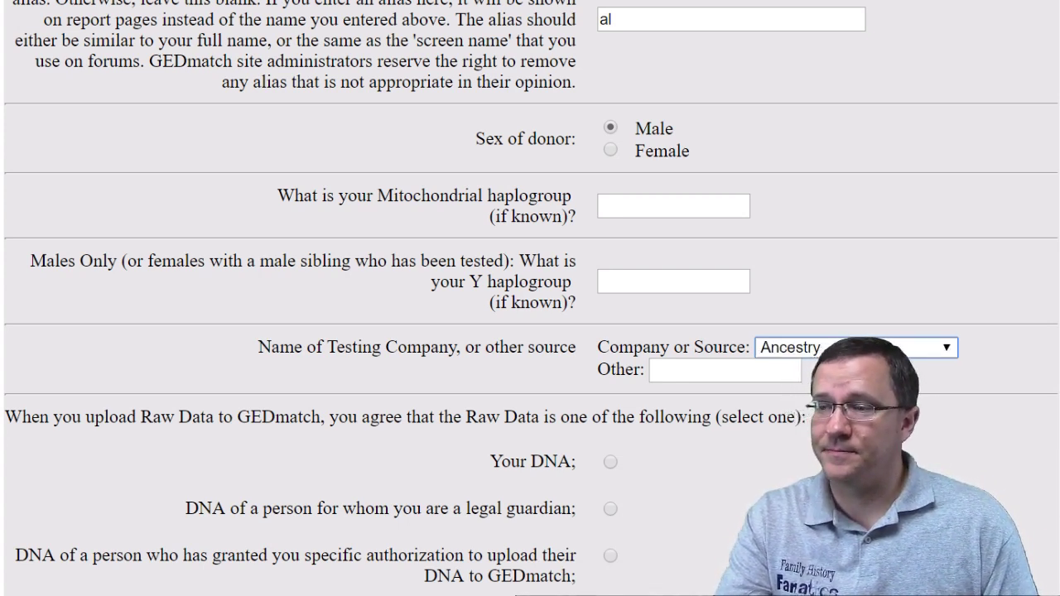
pyautogui.click(662, 372)
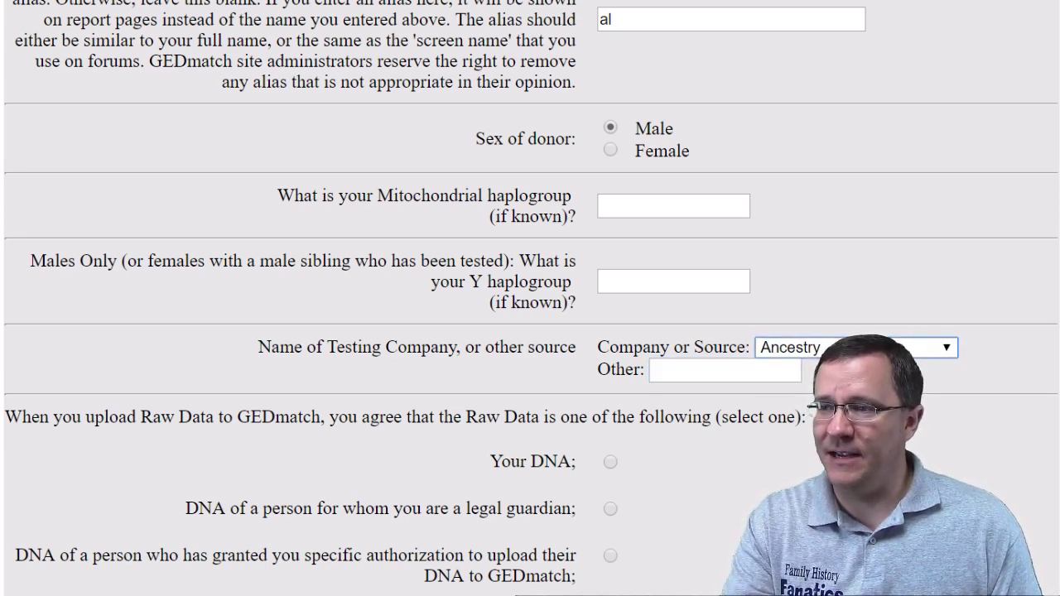
pyautogui.hotkey('shift', 'Tab')
pyautogui.press('Home')
pyautogui.click(733, 370)
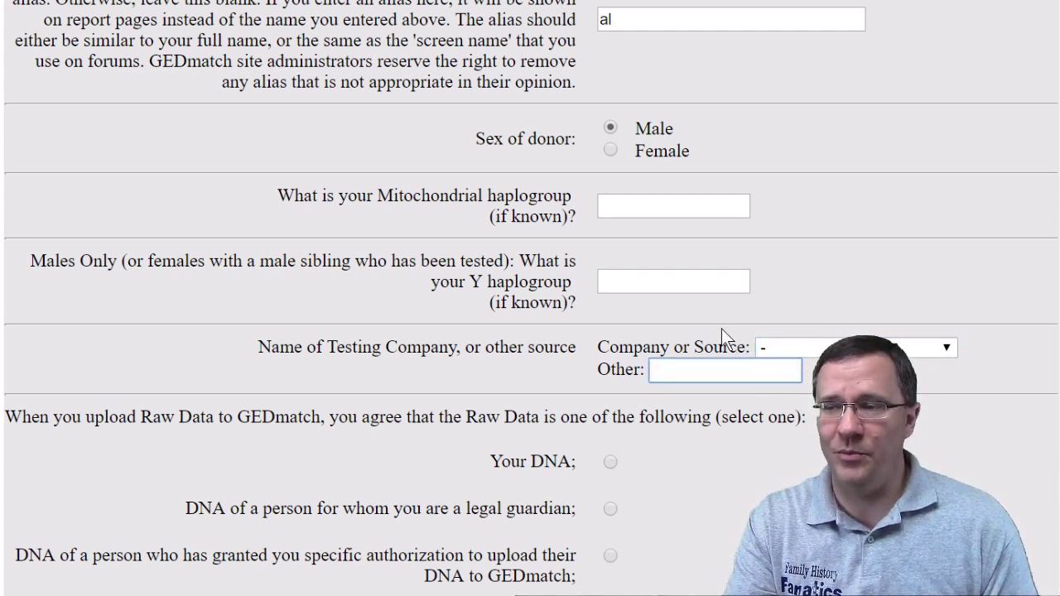
pyautogui.hotkey('shift', 'Tab')
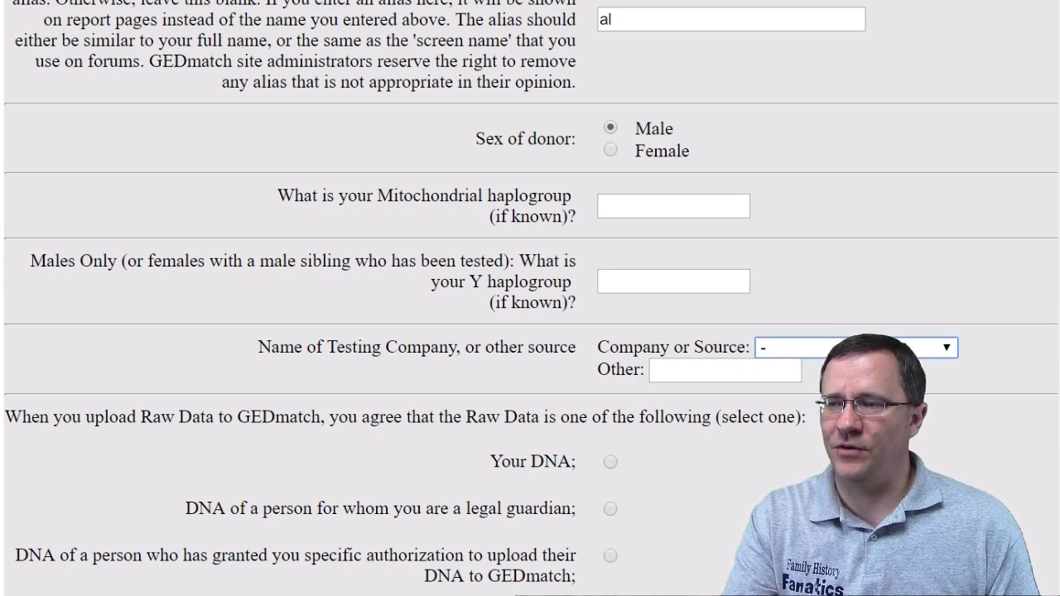
pyautogui.press('Down')
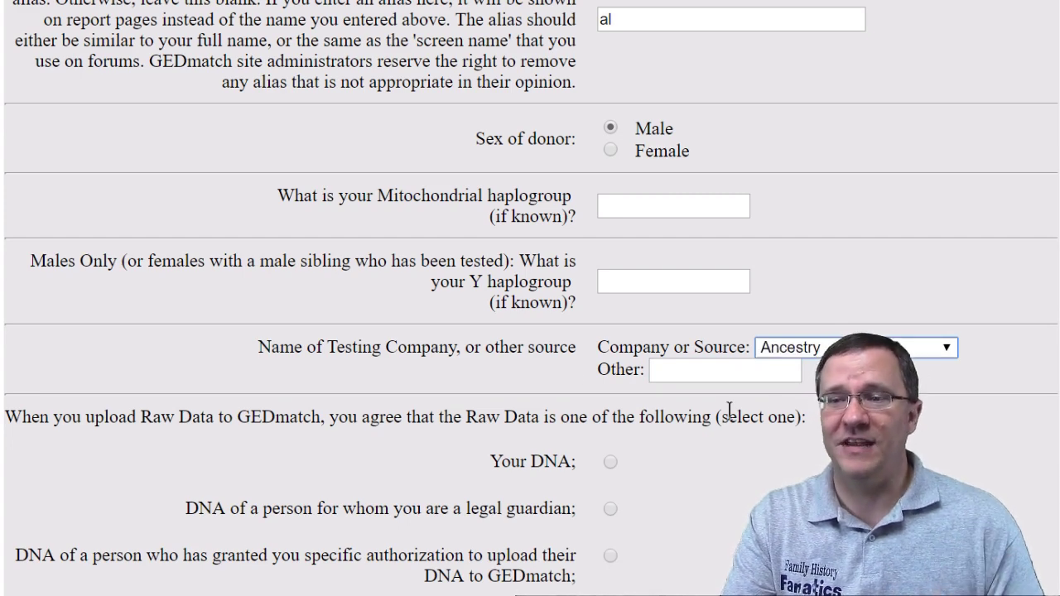
# Review the raw-data consent introduction and the list of consent options
pyautogui.scroll(-4, 571, 303)
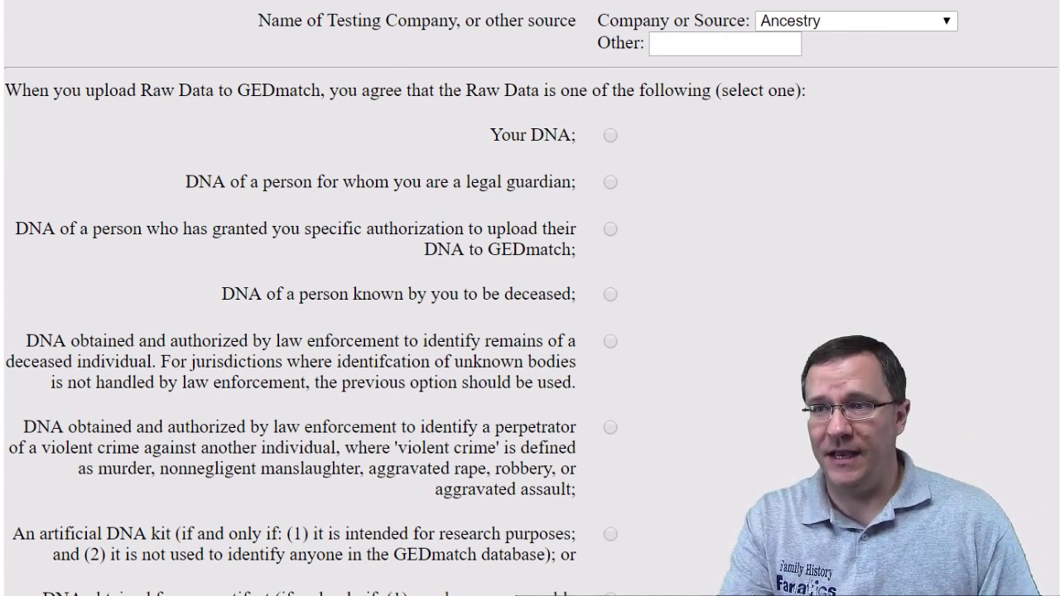
pyautogui.moveTo(33, 89); pyautogui.dragTo(507, 107)
pyautogui.click(575, 64)
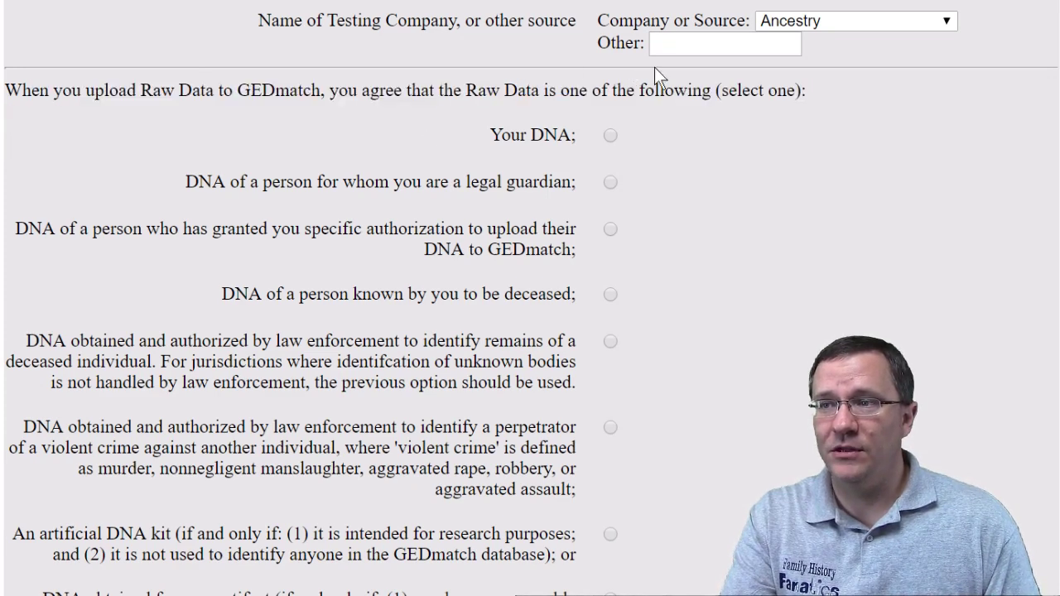
pyautogui.moveTo(669, 76); pyautogui.dragTo(712, 592)
pyautogui.click(755, 283)
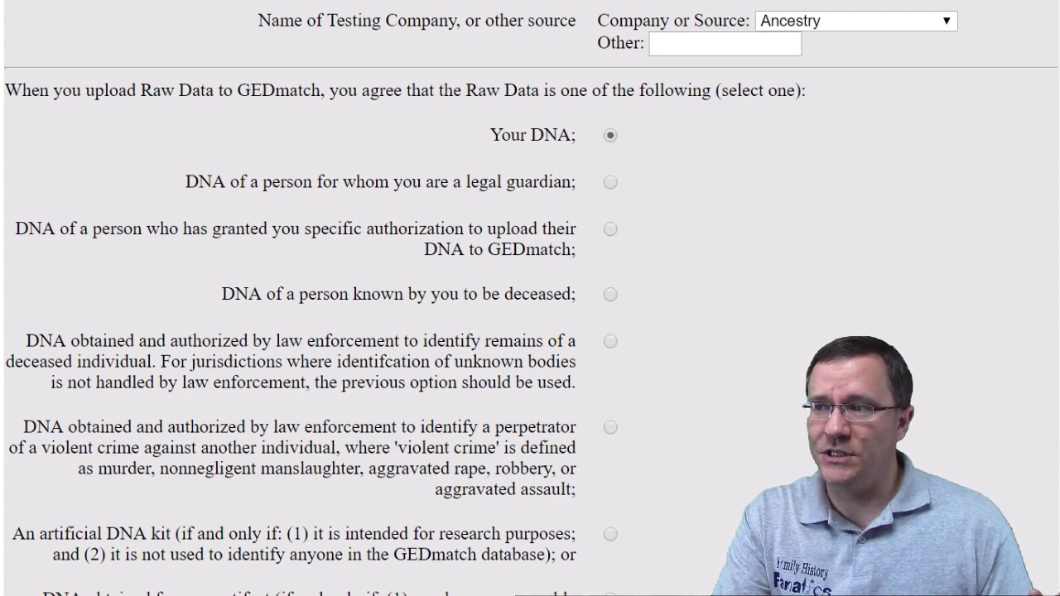
pyautogui.scroll(-1, 885, 272)
pyautogui.scroll(-3, 530, 298)
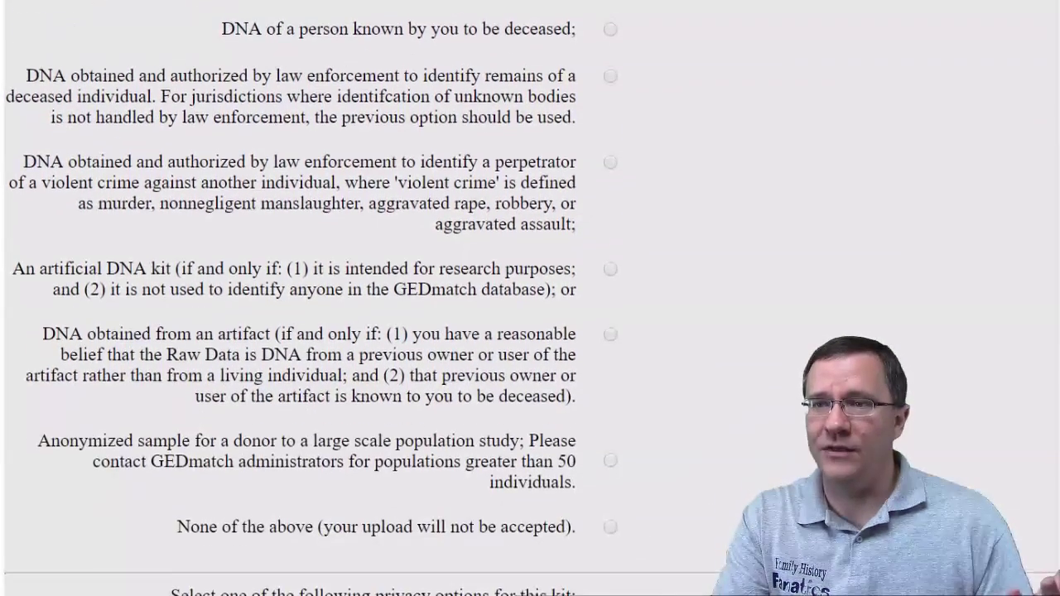
pyautogui.scroll(1, 530, 298)
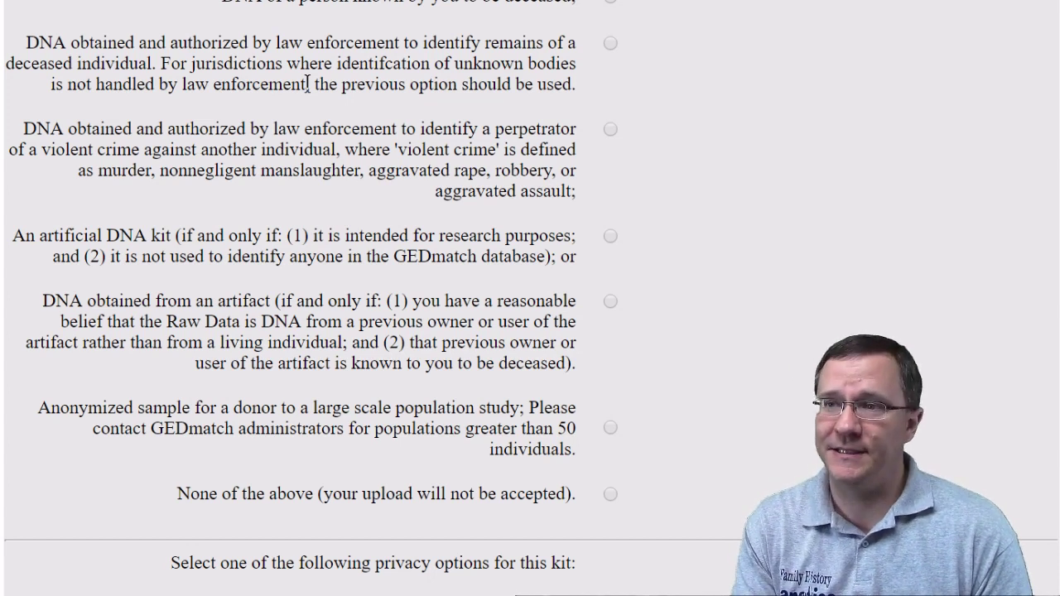
# Review the violent-crime law enforcement and DNA-from-an-artifact consent options
pyautogui.scroll(-1, 307, 83)
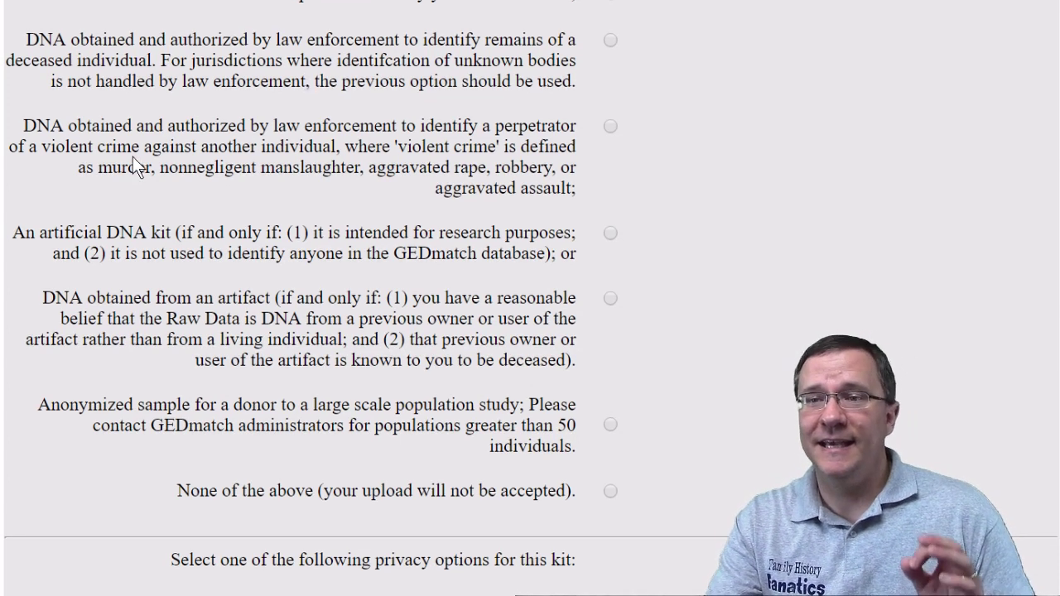
pyautogui.moveTo(26, 125); pyautogui.dragTo(578, 197)
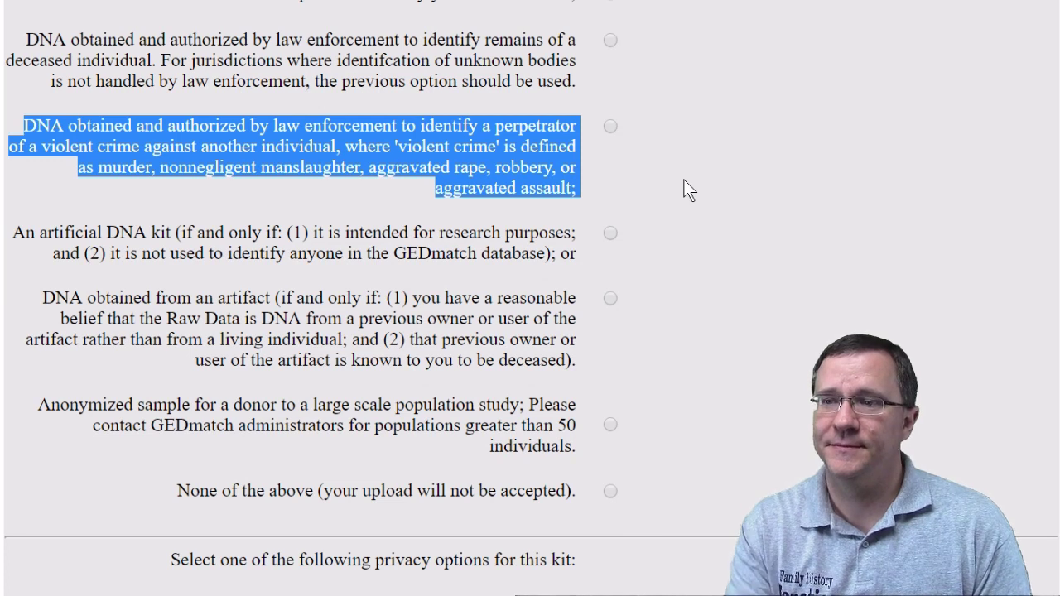
pyautogui.click(692, 286)
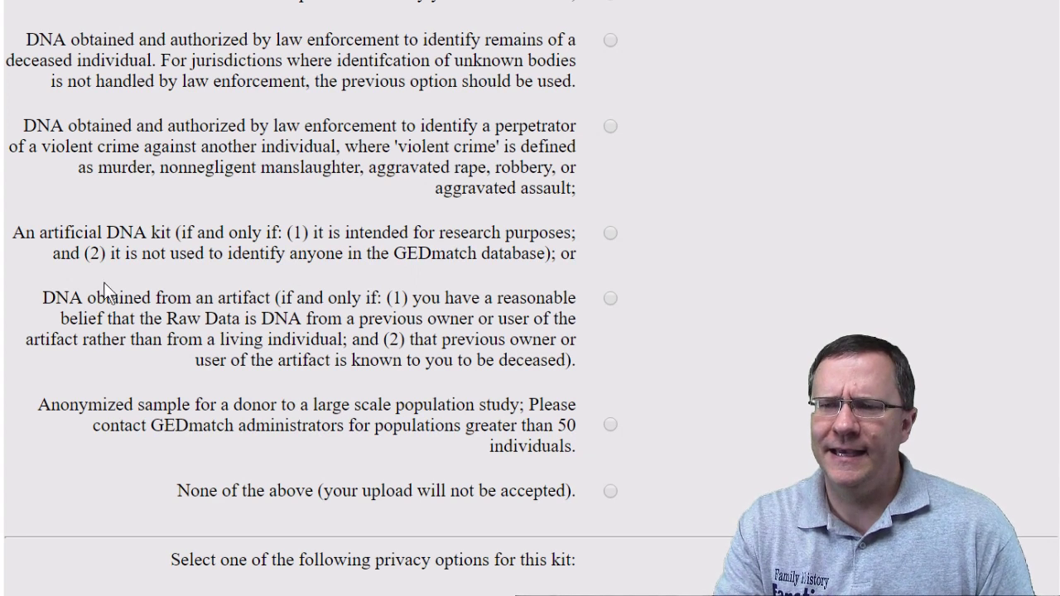
pyautogui.moveTo(43, 298); pyautogui.dragTo(574, 365)
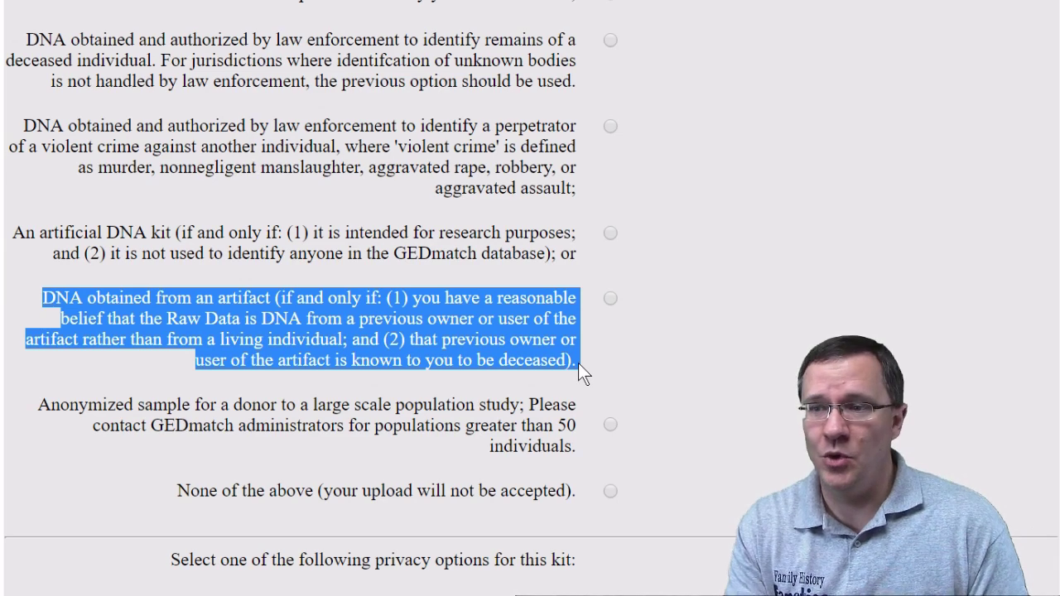
pyautogui.scroll(-3, 331, 373)
pyautogui.click(106, 404)
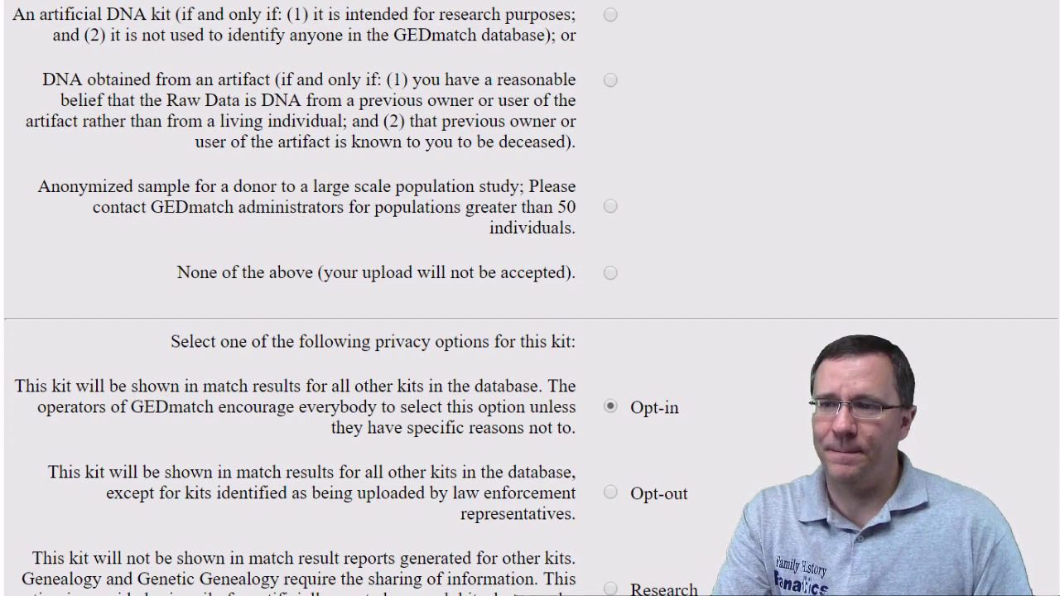
# Read the Opt-in, Opt-out and Research privacy descriptions, keeping Opt-in selected
pyautogui.scroll(-3, 530, 298)
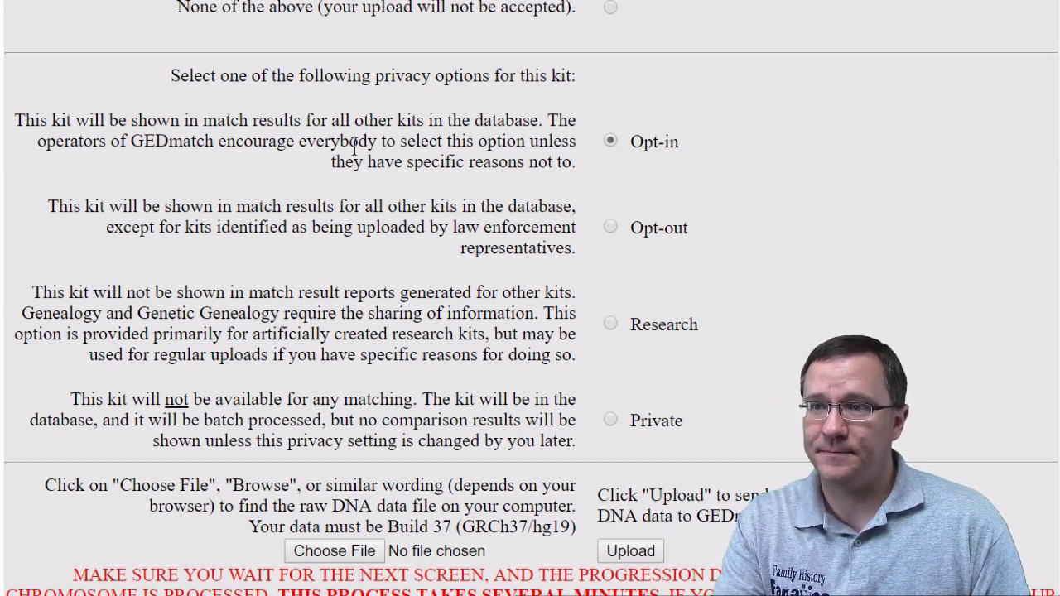
pyautogui.moveTo(577, 163); pyautogui.dragTo(17, 121)
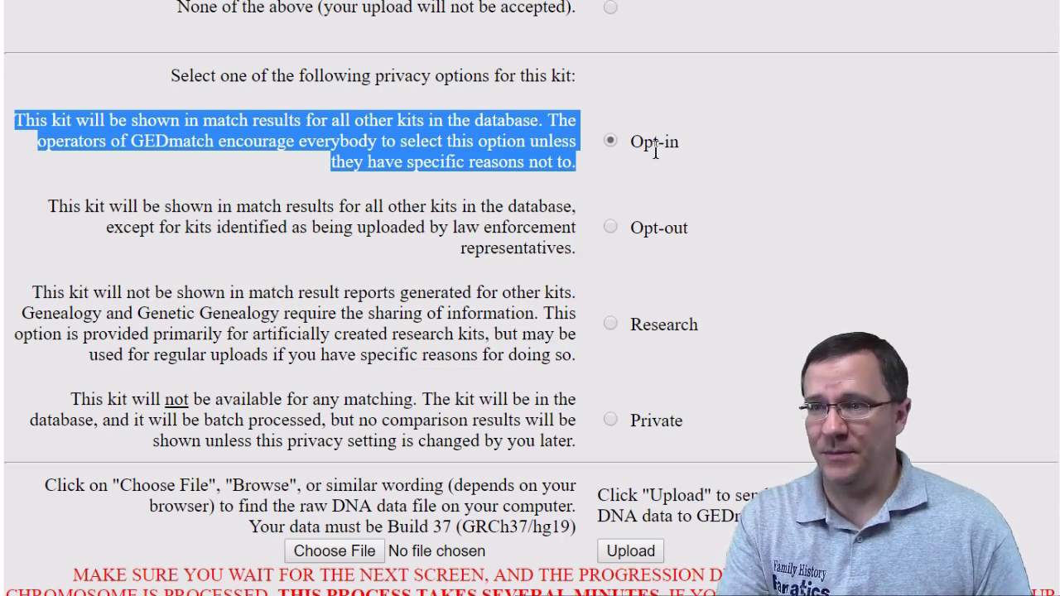
pyautogui.click(466, 240)
pyautogui.moveTo(578, 250); pyautogui.dragTo(68, 209)
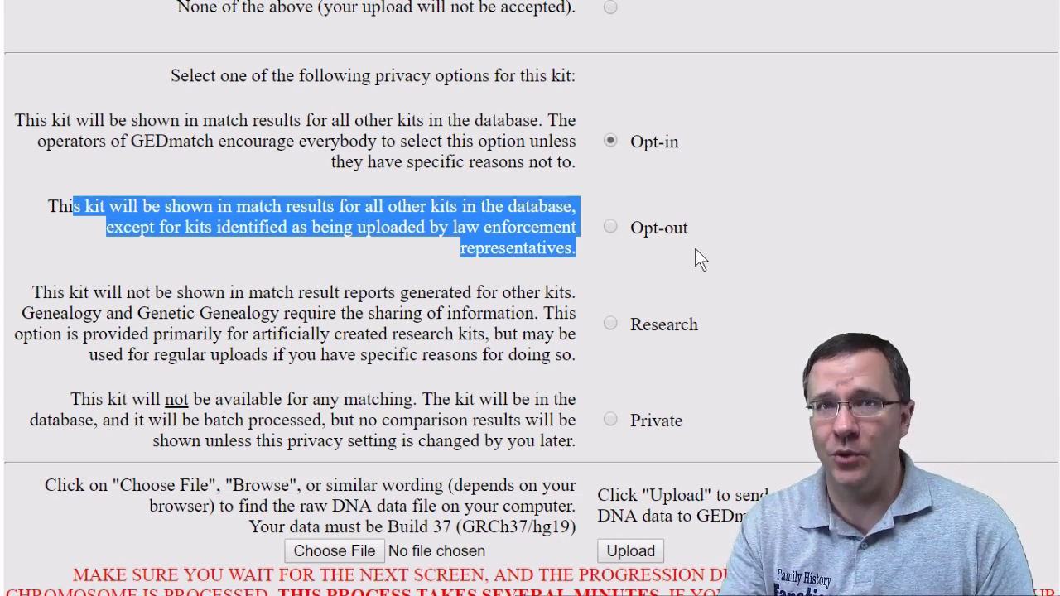
pyautogui.click(46, 290)
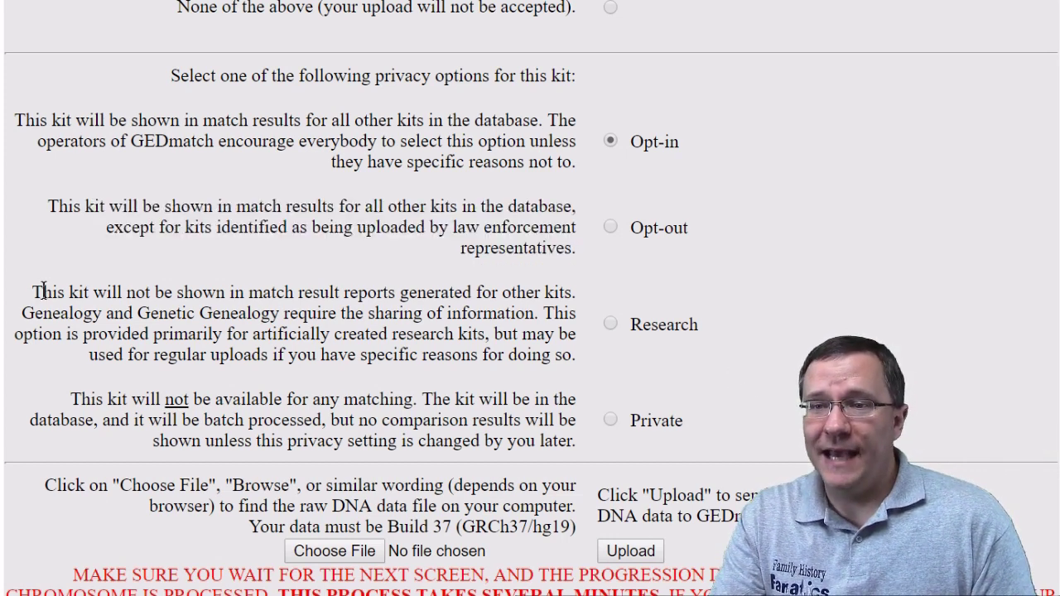
pyautogui.moveTo(37, 292); pyautogui.dragTo(577, 359)
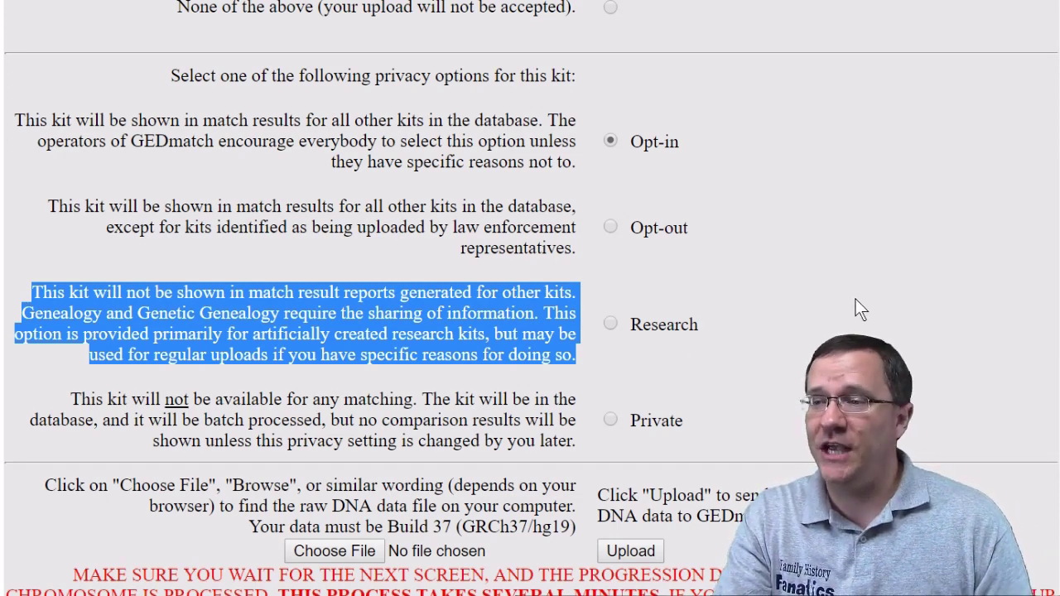
# Choose AndyAncestryDNA.txt as the raw data file and upload it
pyautogui.scroll(-1, 810, 451)
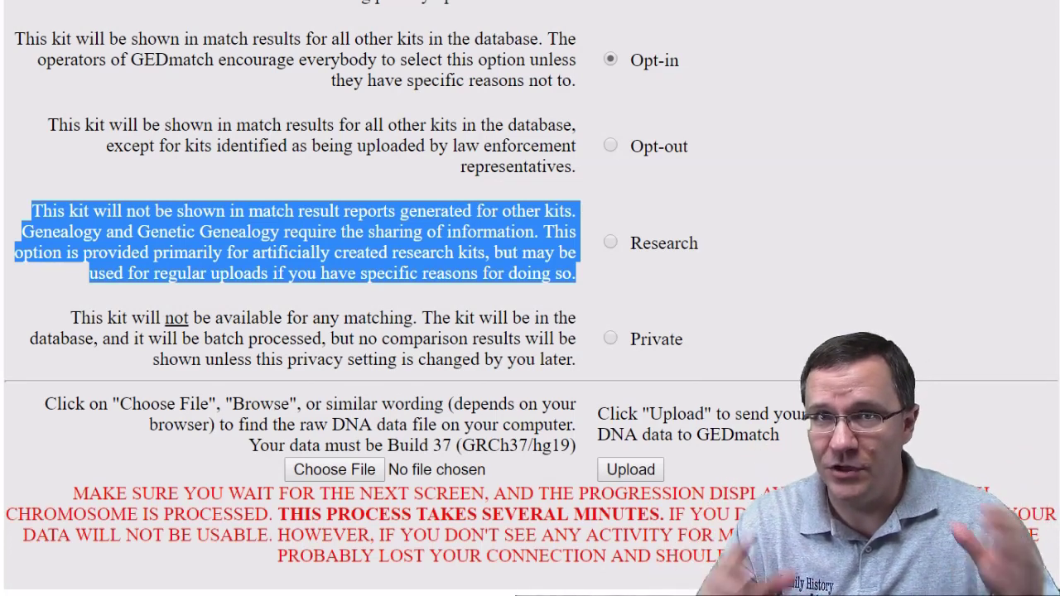
pyautogui.click(345, 467)
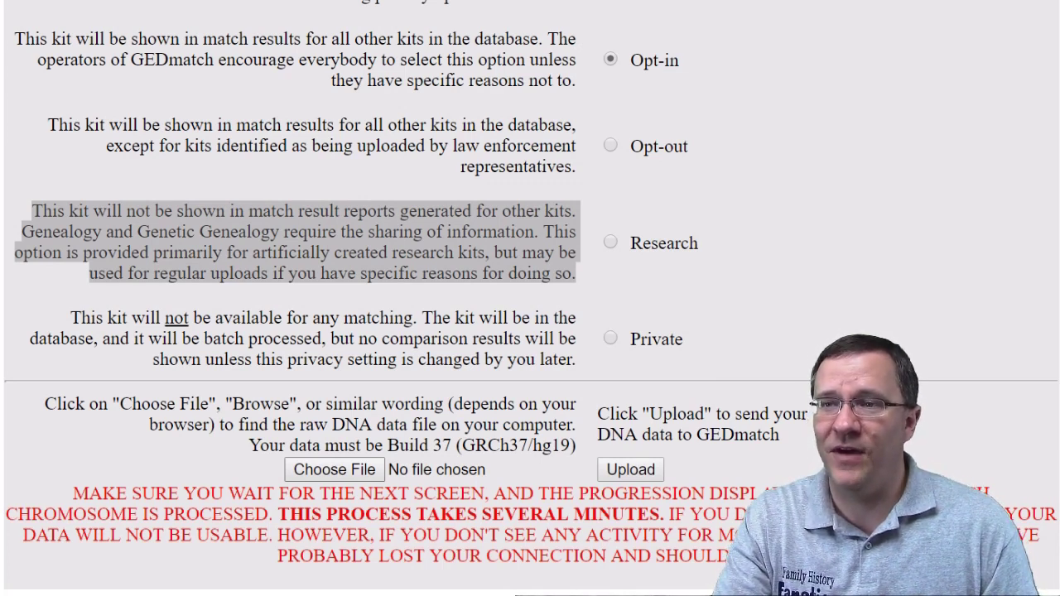
pyautogui.press('Return')
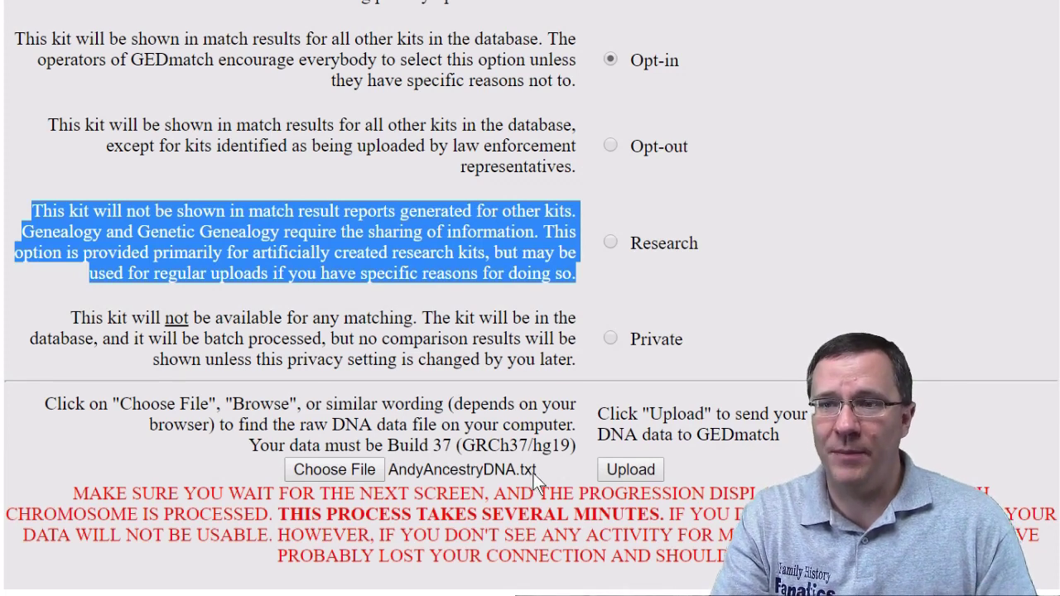
pyautogui.click(564, 495)
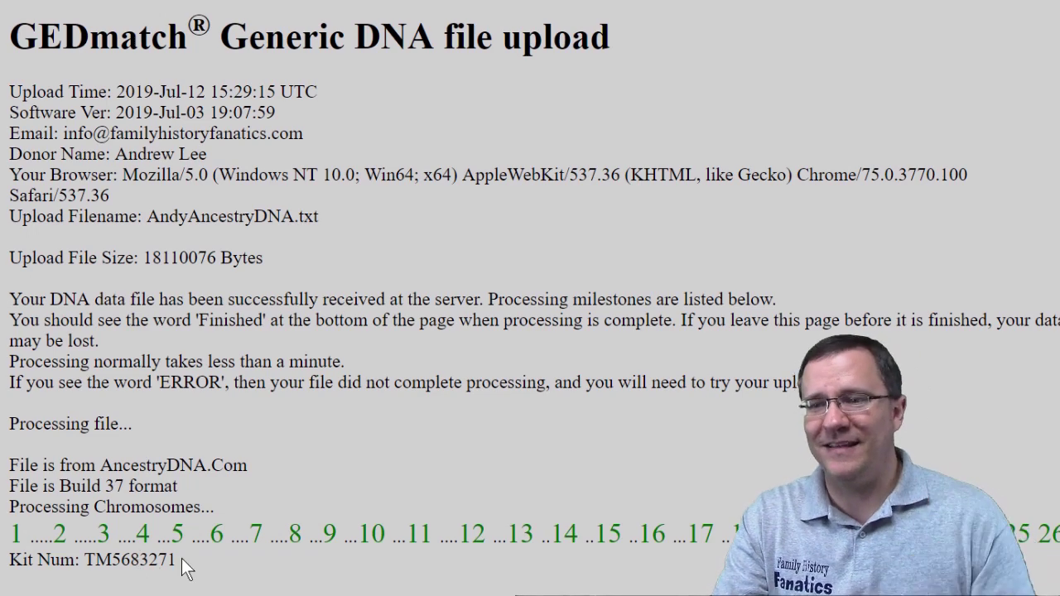
# Read the upload report's notes on one-to-one comparisons and batch processing
pyautogui.scroll(-3, 196, 555)
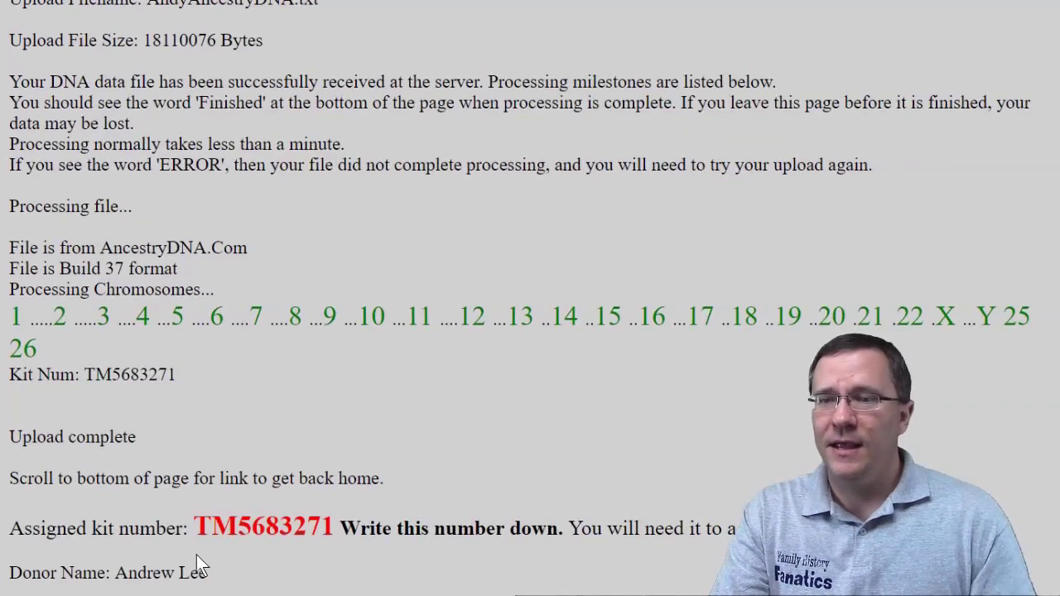
pyautogui.scroll(-3, 248, 422)
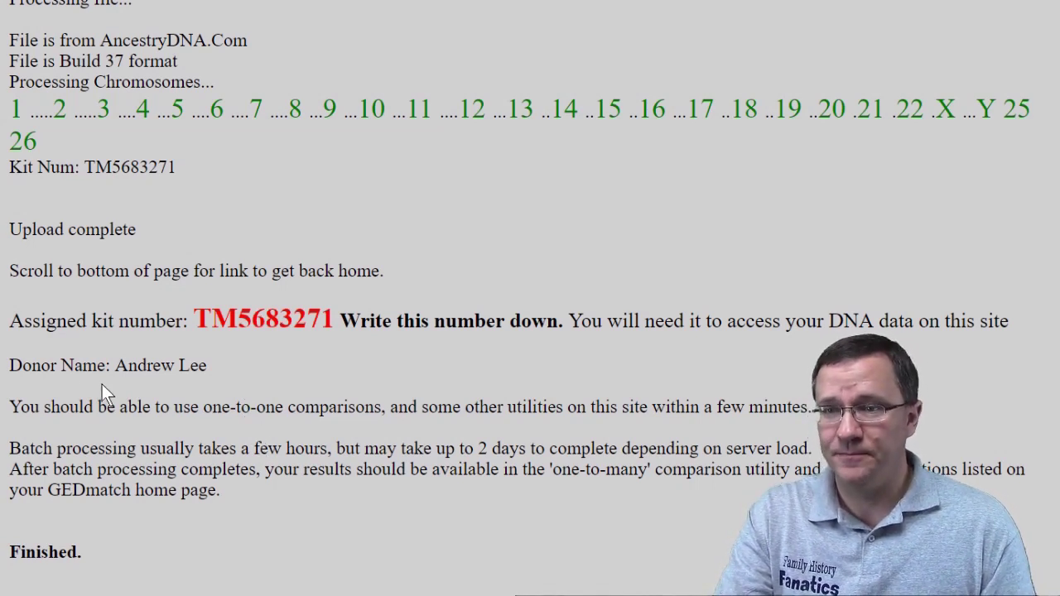
pyautogui.moveTo(19, 407); pyautogui.dragTo(802, 418)
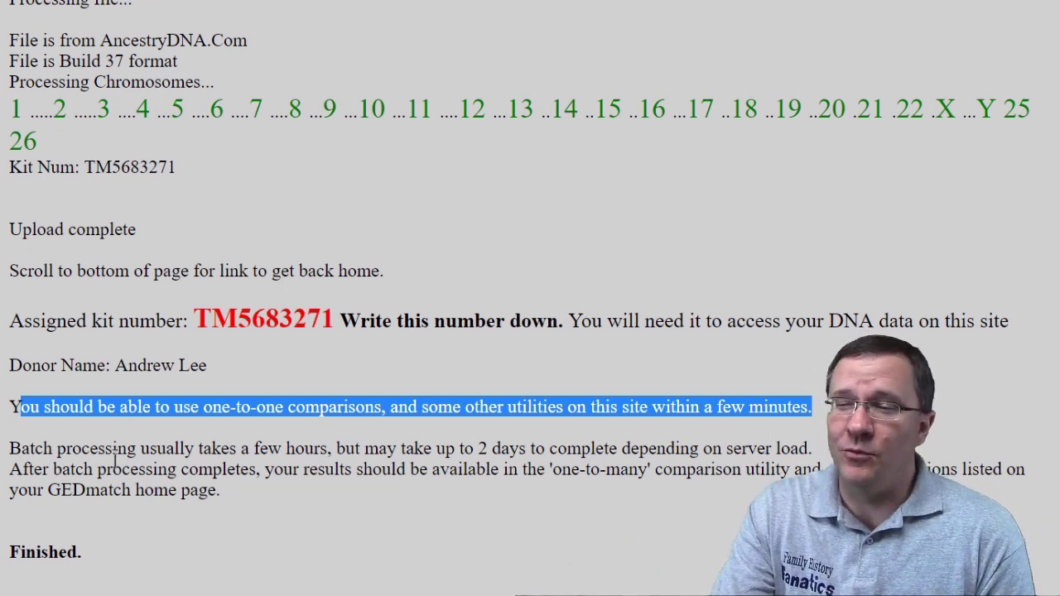
pyautogui.click(10, 448)
pyautogui.moveTo(10, 448); pyautogui.dragTo(217, 507)
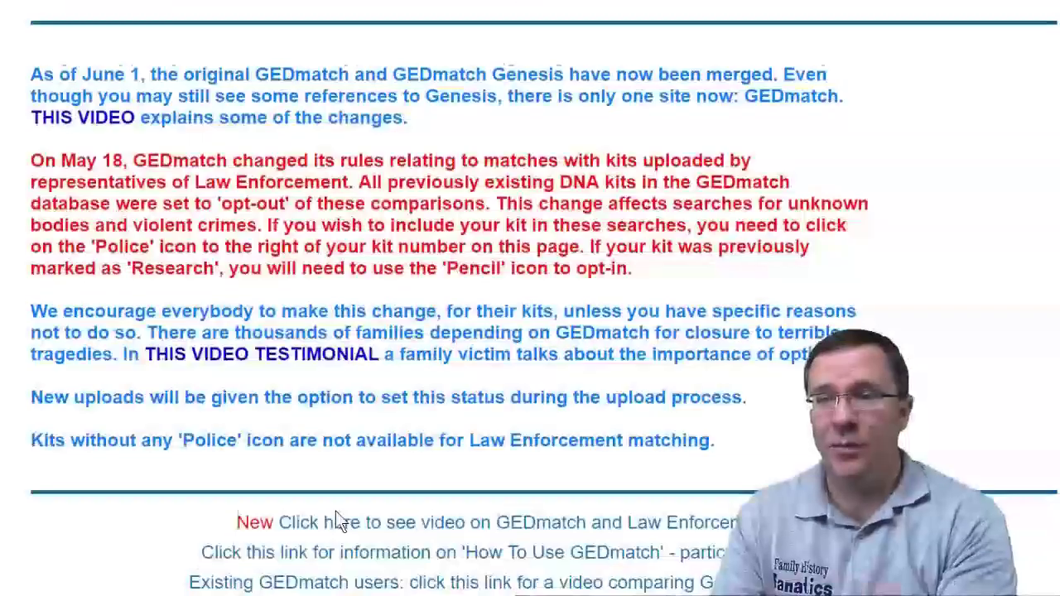
pyautogui.scroll(-9, 335, 511)
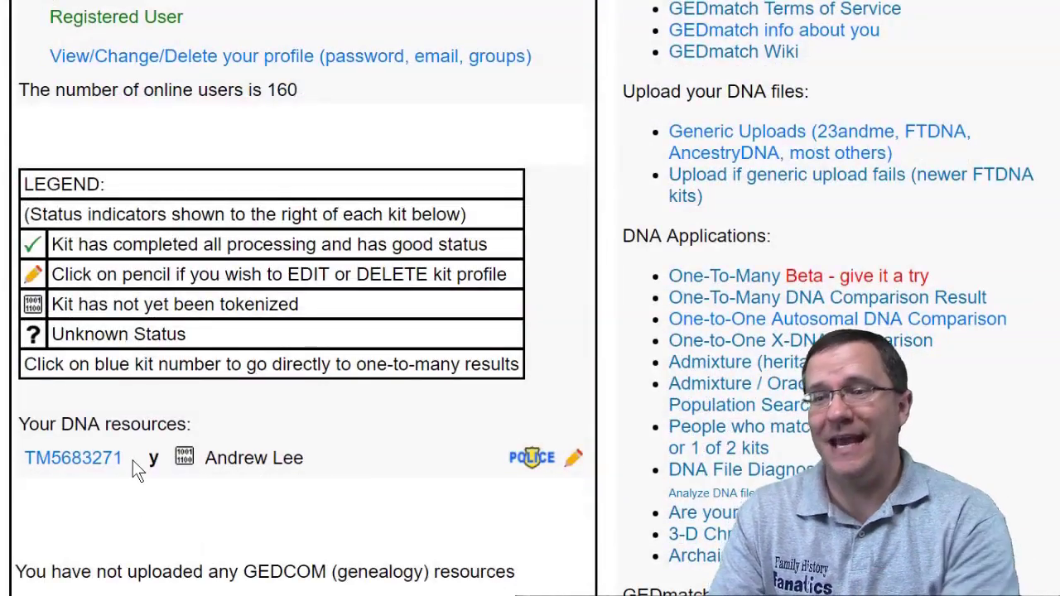
# Review the not-yet-tokenized legend entry and the DNA Applications list, including One-to-One Autosomal Comparison
pyautogui.moveTo(317, 304); pyautogui.dragTo(73, 325)
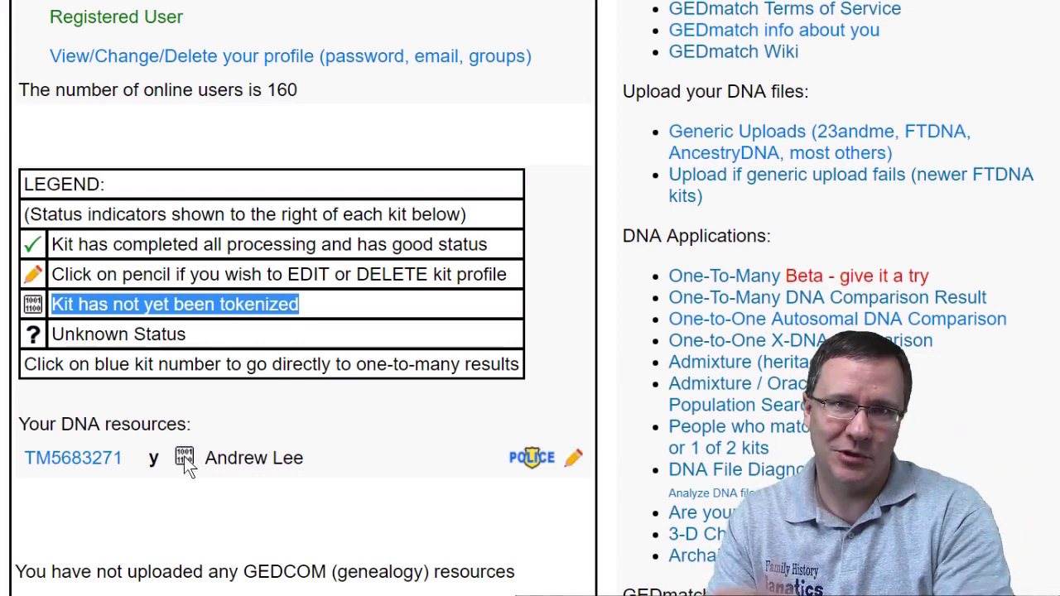
pyautogui.click(223, 484)
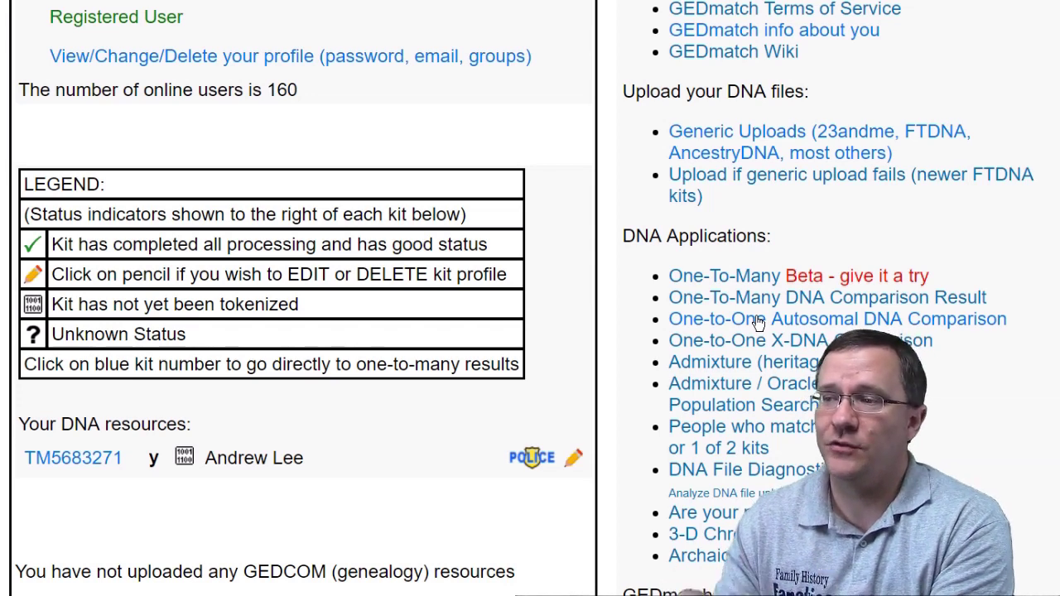
pyautogui.moveTo(1011, 321); pyautogui.dragTo(675, 323)
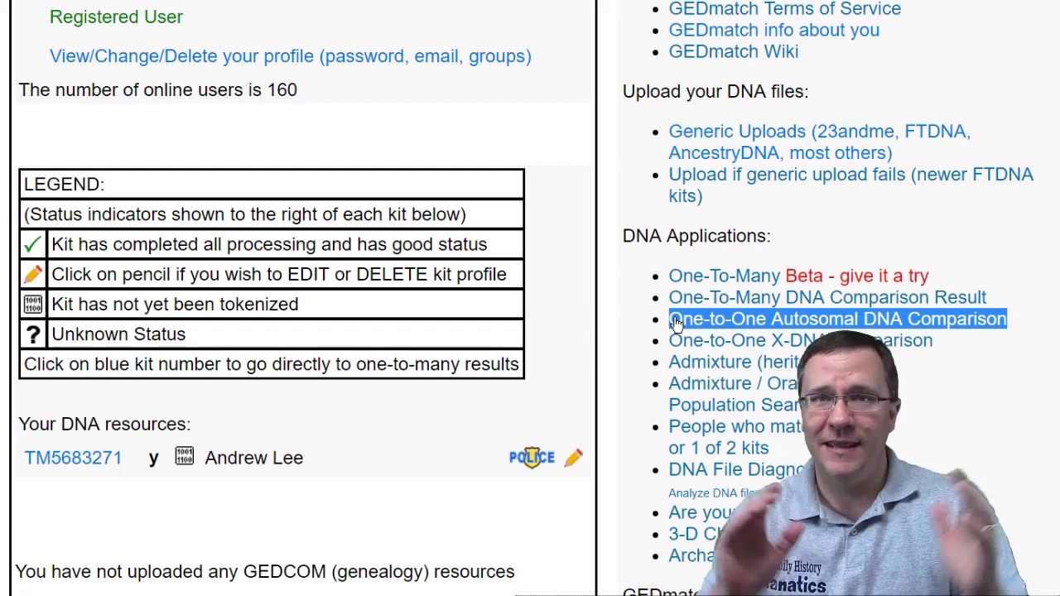
pyautogui.moveTo(729, 557); pyautogui.dragTo(672, 273)
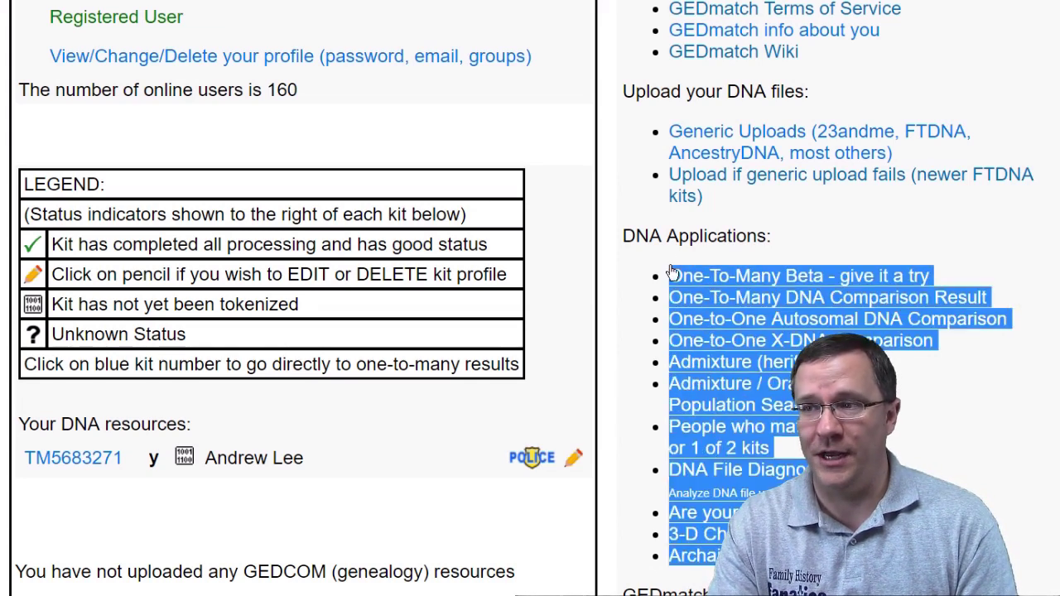
pyautogui.click(305, 404)
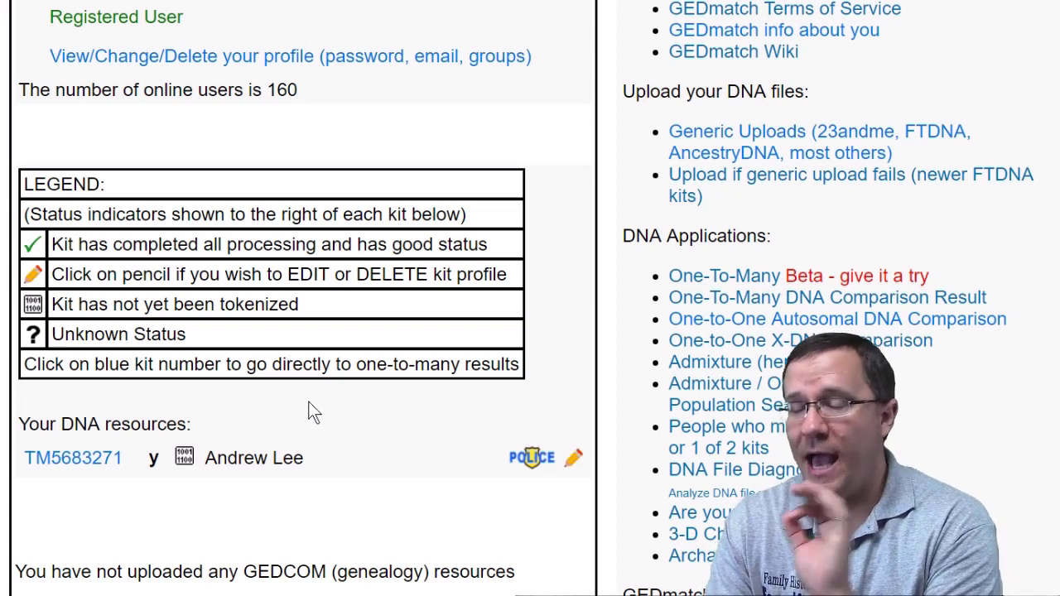
# Open the new kit's Kit View/Change profile and switch to its Kit Removal section
pyautogui.click(574, 461)
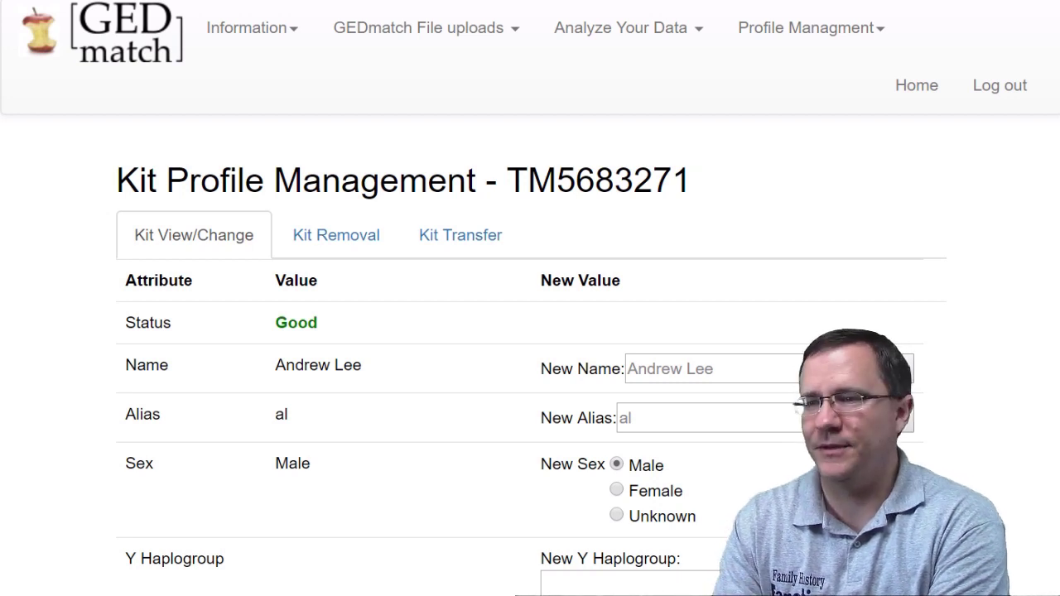
pyautogui.scroll(-3, 530, 331)
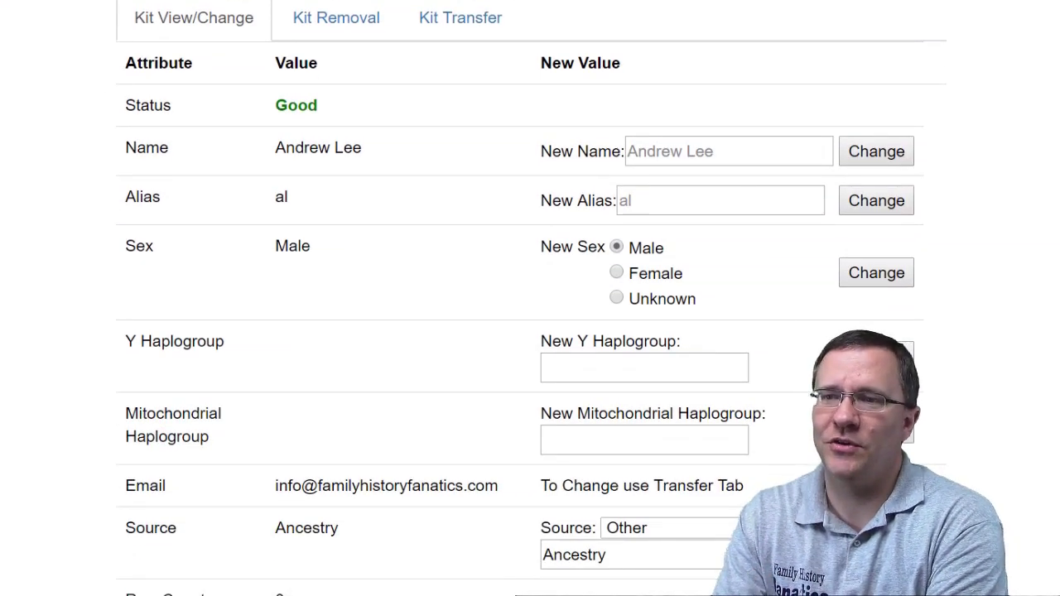
pyautogui.scroll(-4, 530, 332)
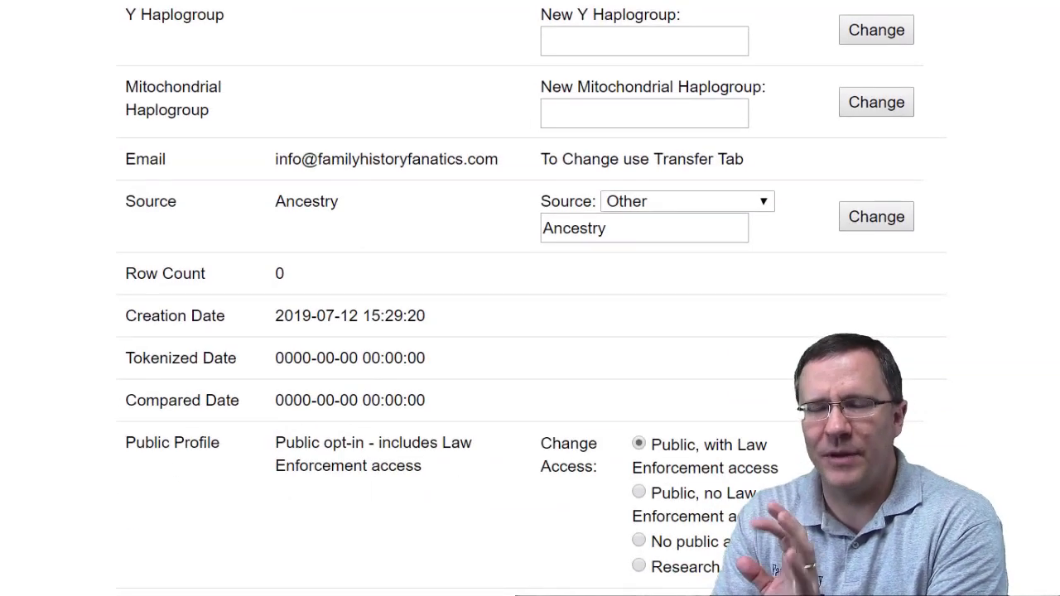
pyautogui.scroll(7, 530, 331)
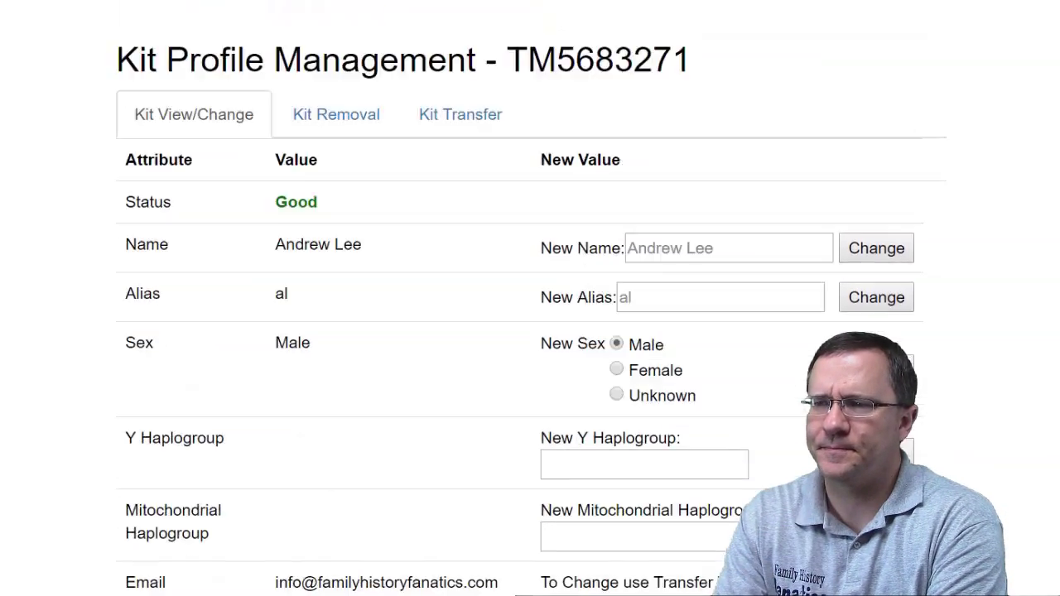
pyautogui.click(358, 241)
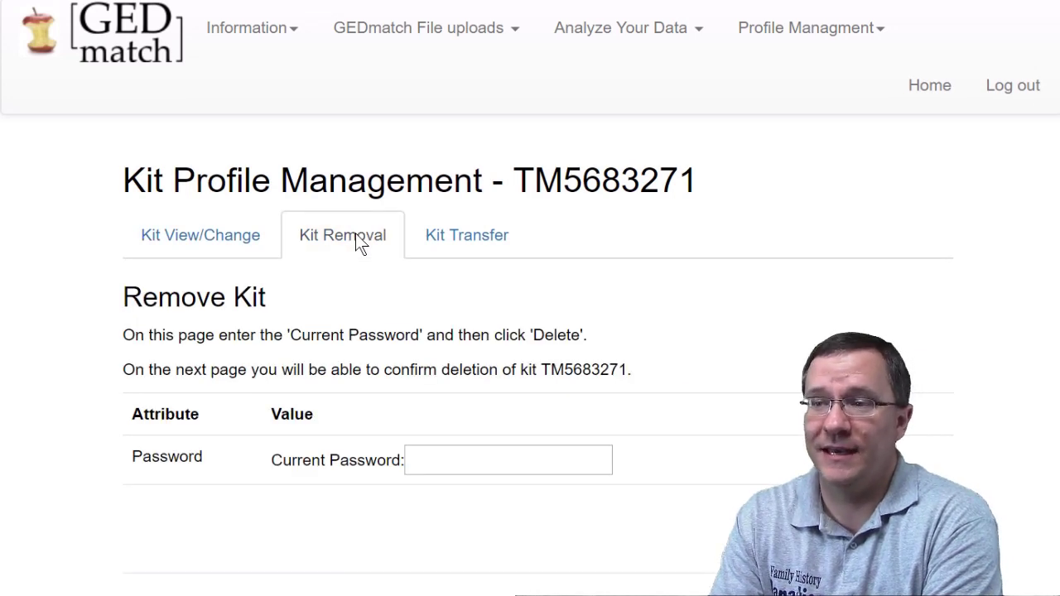
# Enter the account password, confirm the kit deletion, dismiss the Deleted alert and check the home page
pyautogui.click(493, 454)
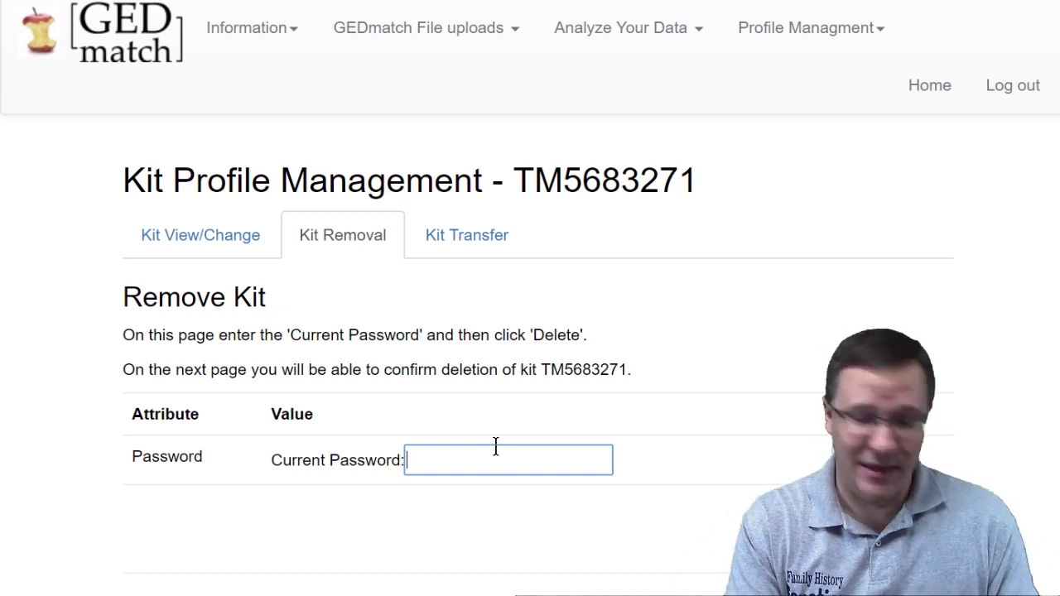
pyautogui.write('******')
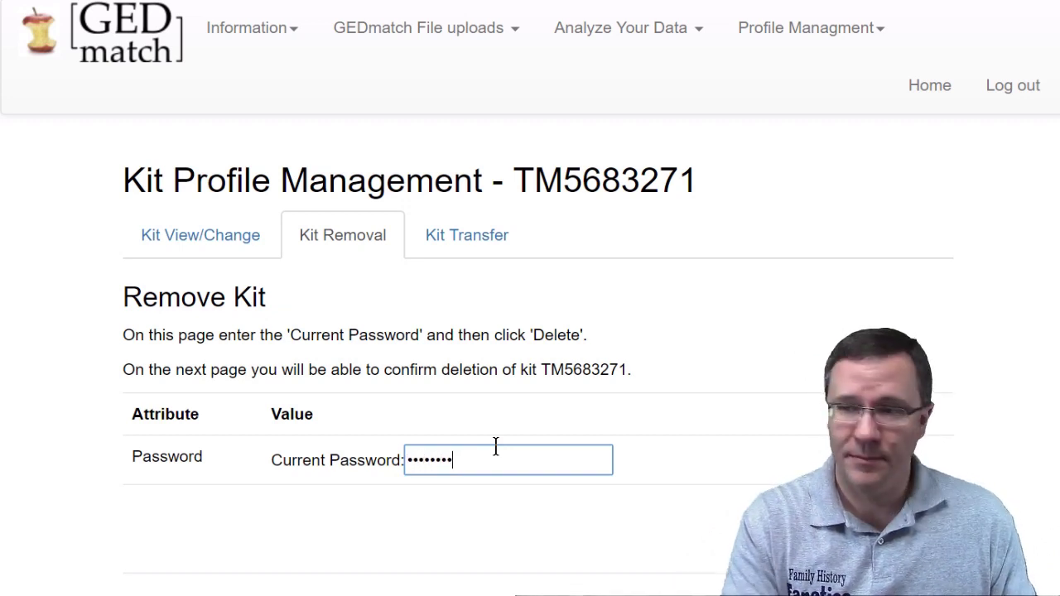
pyautogui.press('Return')
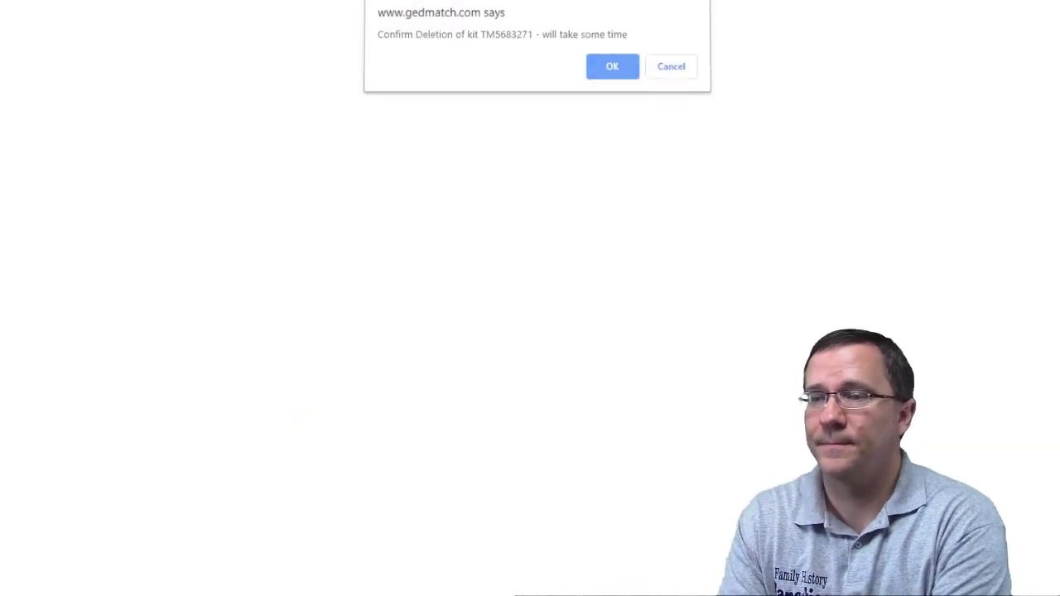
pyautogui.click(617, 76)
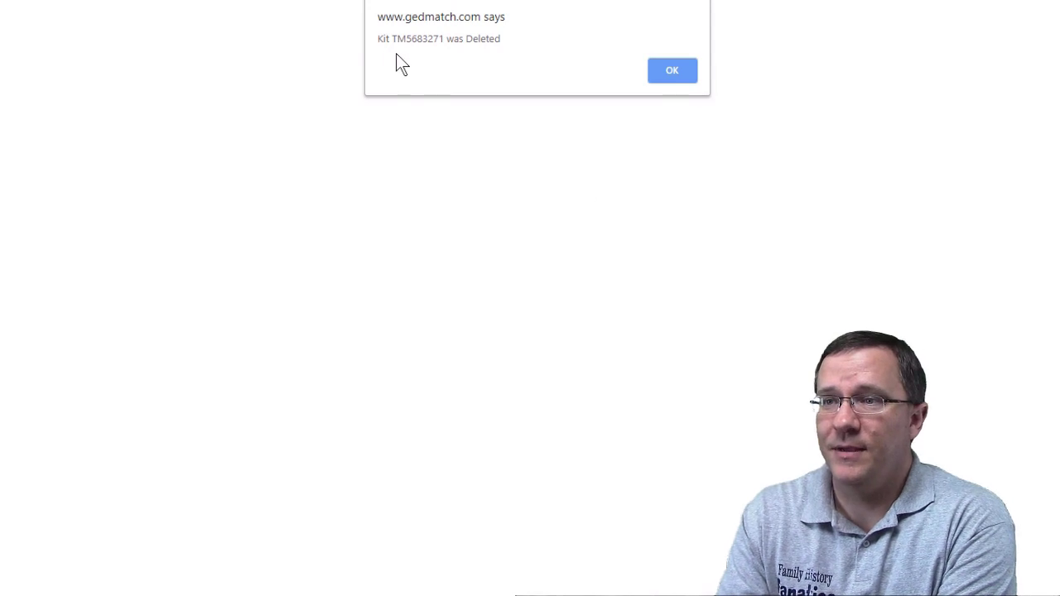
pyautogui.doubleClick(513, 45)
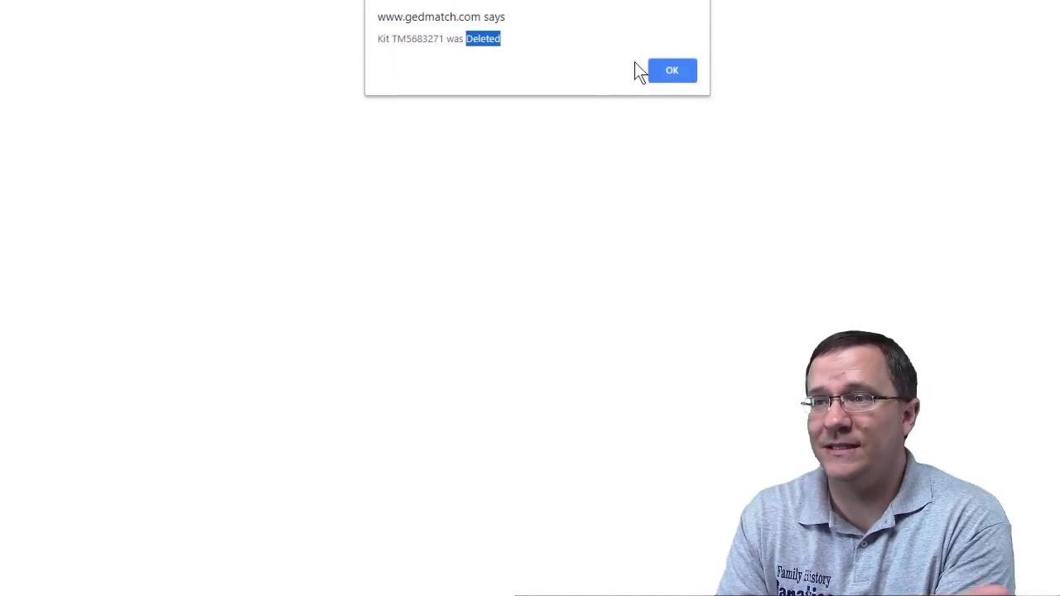
pyautogui.click(675, 70)
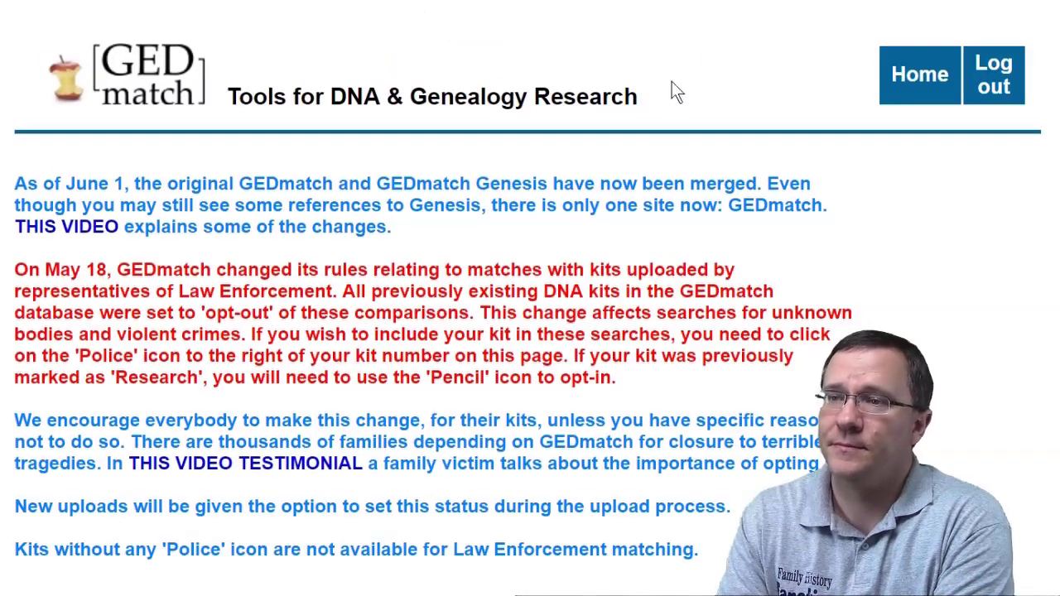
pyautogui.scroll(-5, 430, 305)
pyautogui.scroll(-9, 430, 306)
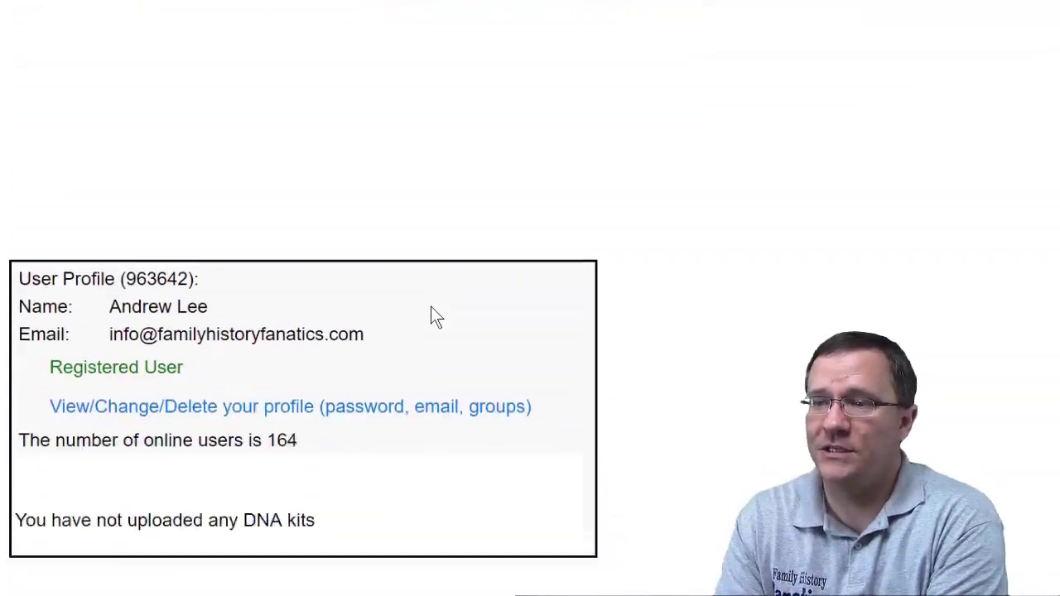
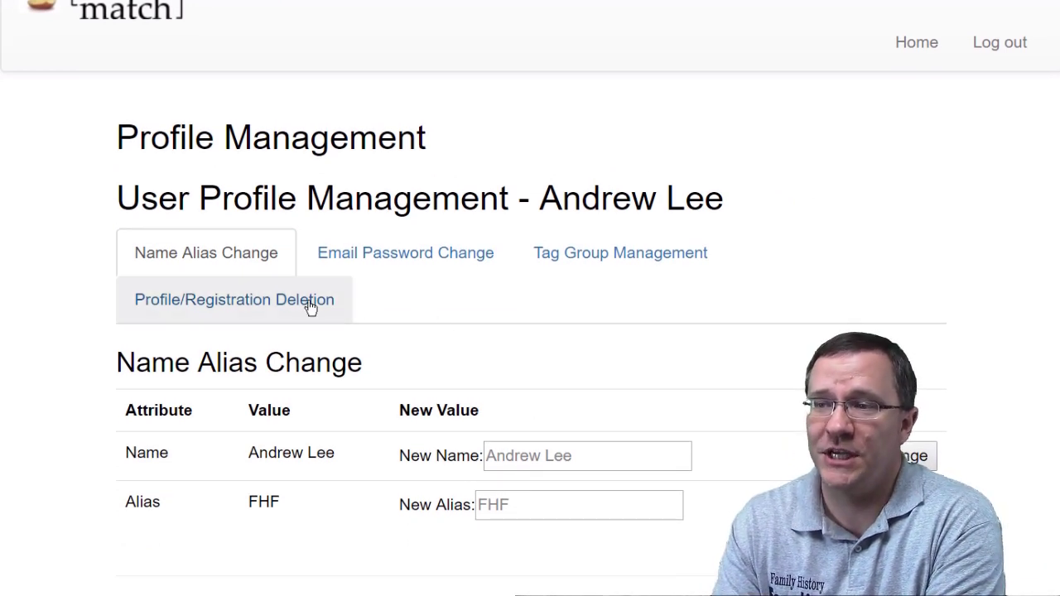
# Open the Profile/Registration Deletion page and scroll down to its Current Password field
pyautogui.click(210, 303)
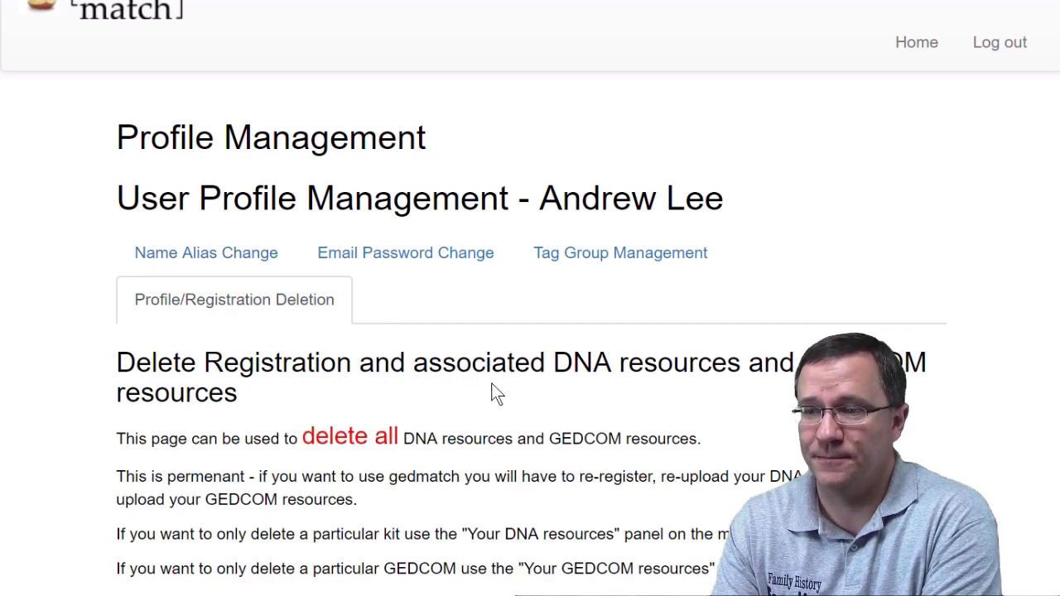
pyautogui.scroll(-4, 494, 389)
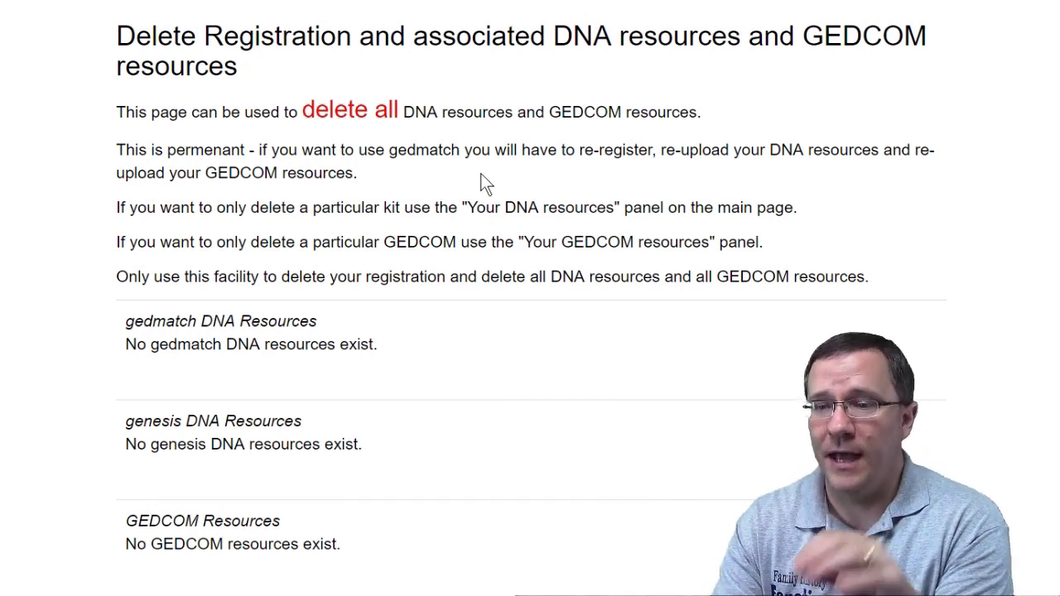
pyautogui.scroll(-1, 429, 340)
pyautogui.scroll(1, 429, 341)
pyautogui.scroll(-3, 429, 341)
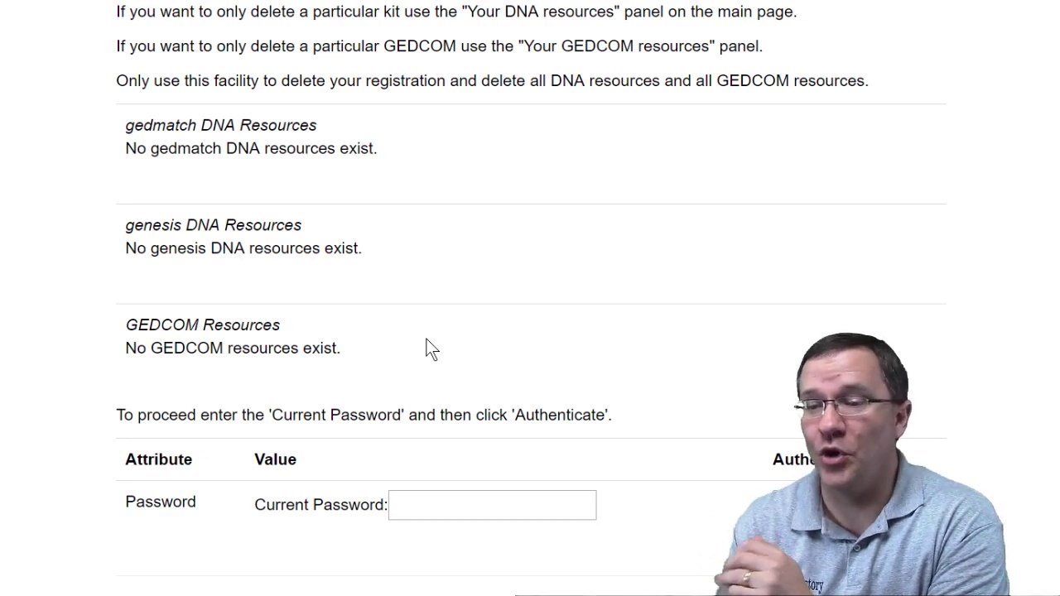
# Enter the account's current password to authenticate the registration deletion
pyautogui.click(431, 505)
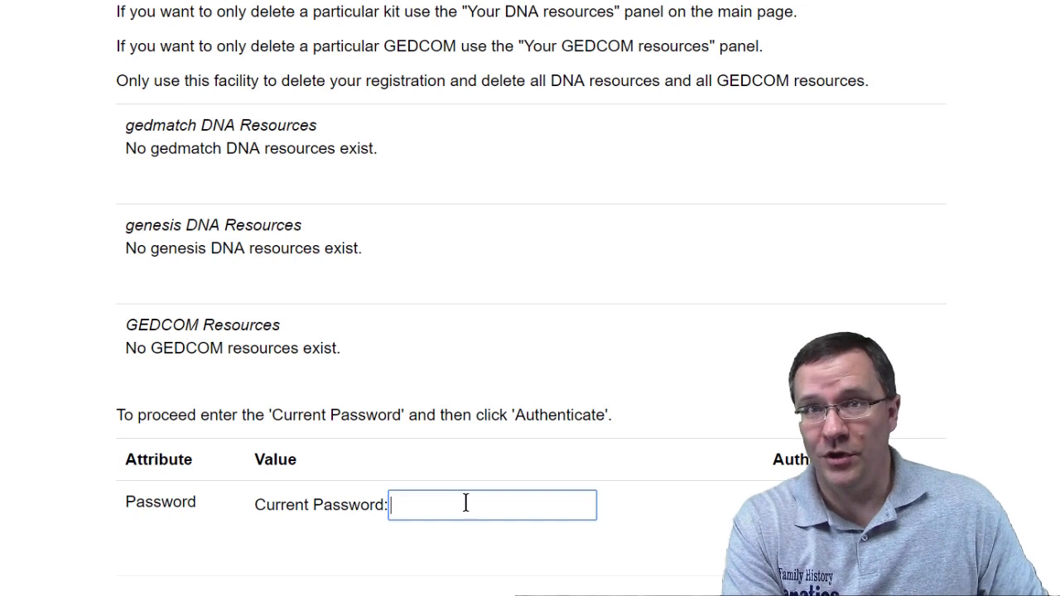
pyautogui.write('••••••••')
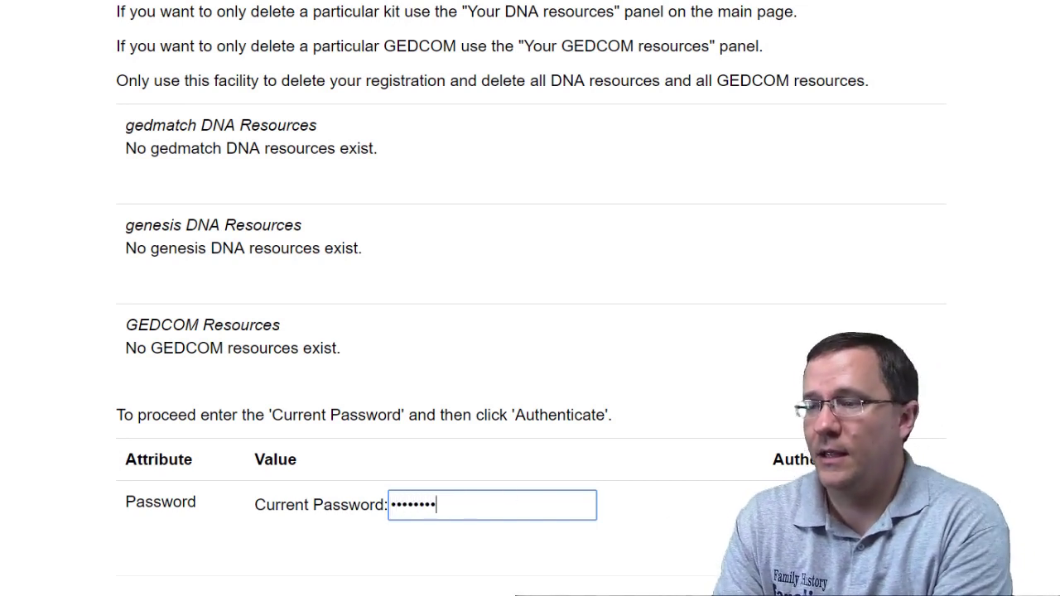
pyautogui.press('Return')
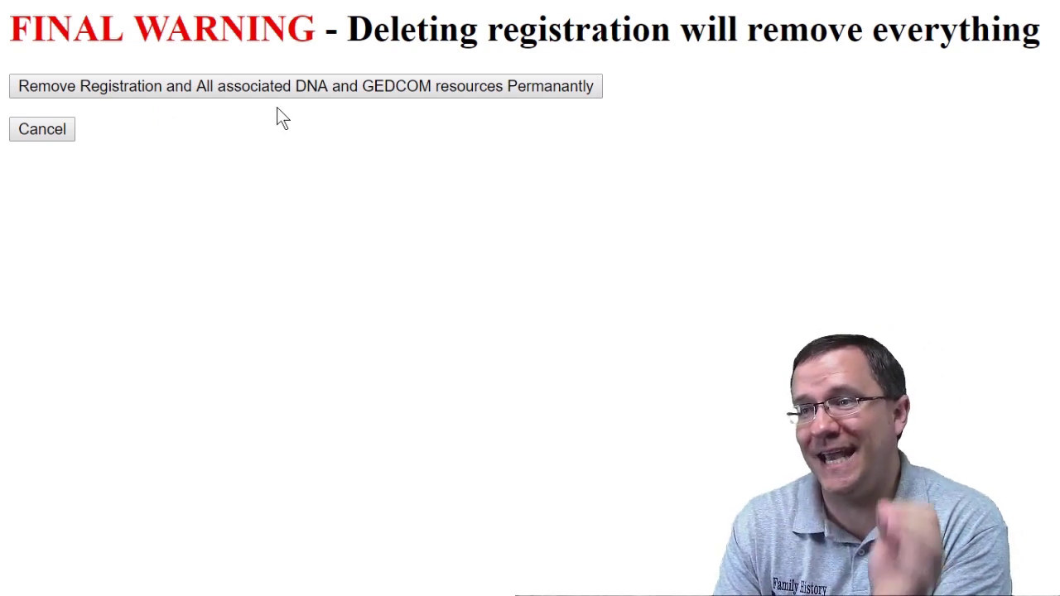
# Permanently remove the registration with all DNA and GEDCOM resources, then continue to the login page
pyautogui.click(273, 83)
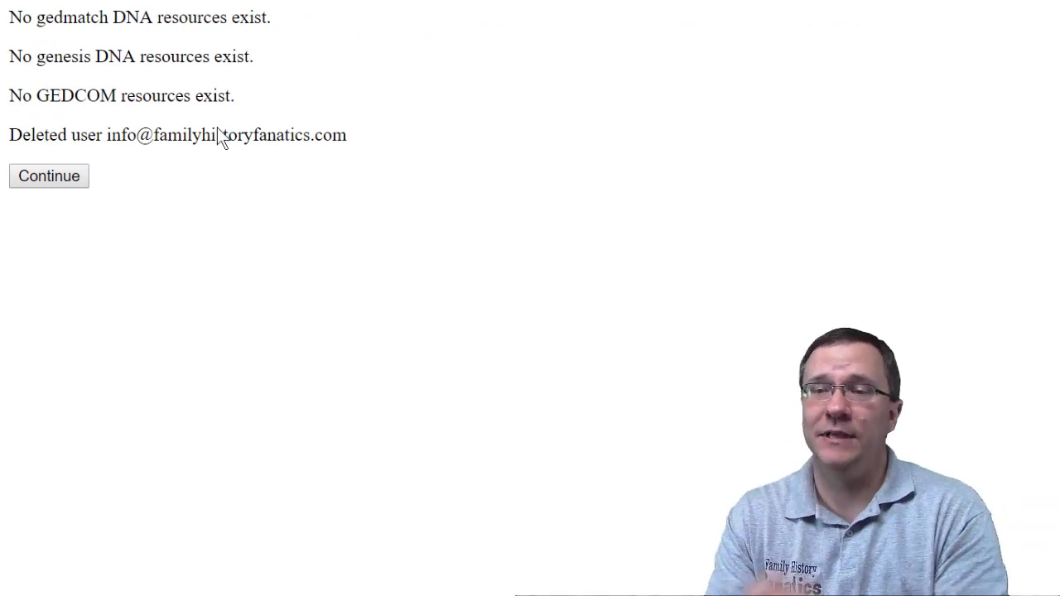
pyautogui.click(61, 176)
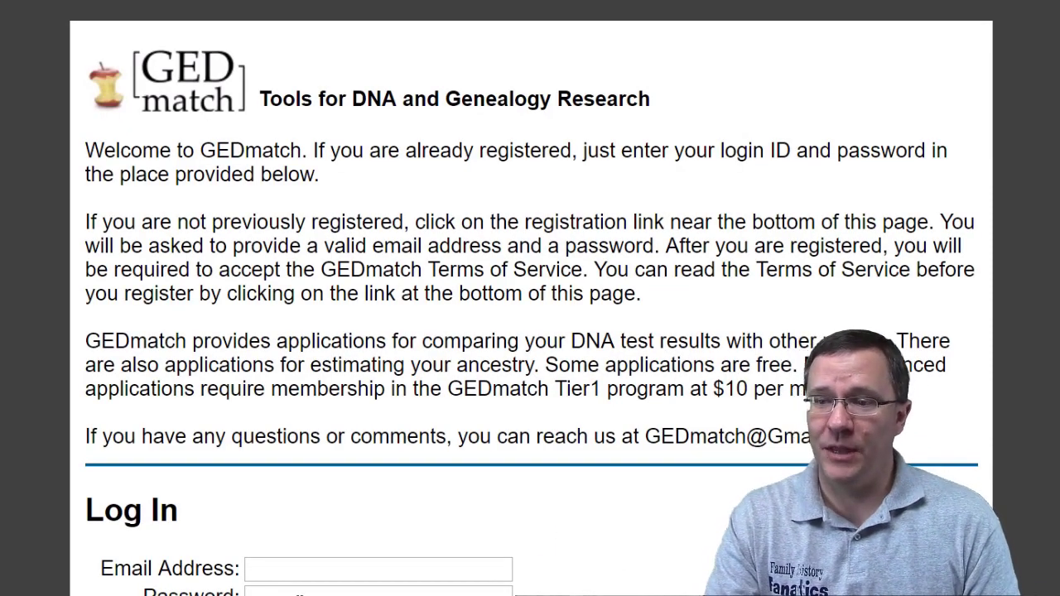
# Log in with the deleted account's saved e-mail and password, getting the 'Invalid log in' error
pyautogui.click(267, 572)
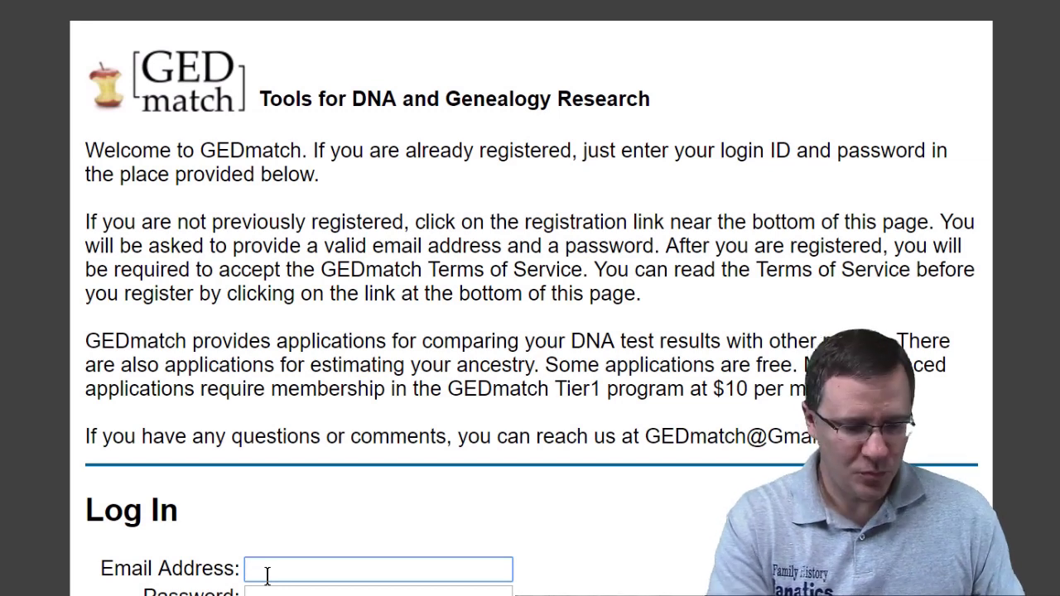
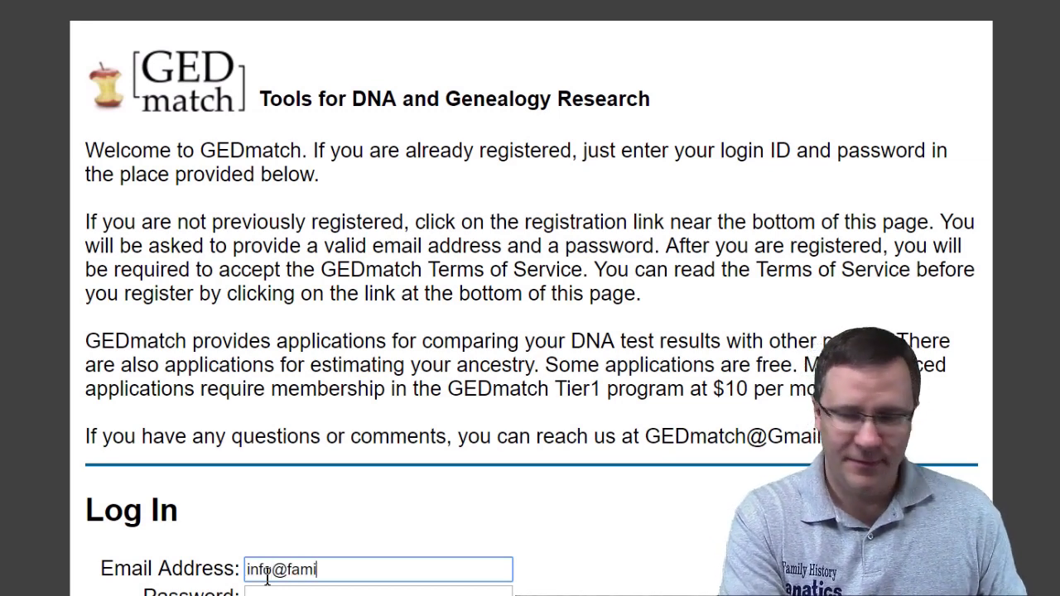
pyautogui.press('Down')
pyautogui.press('Return')
pyautogui.scroll(-4, 668, 503)
pyautogui.click(279, 329)
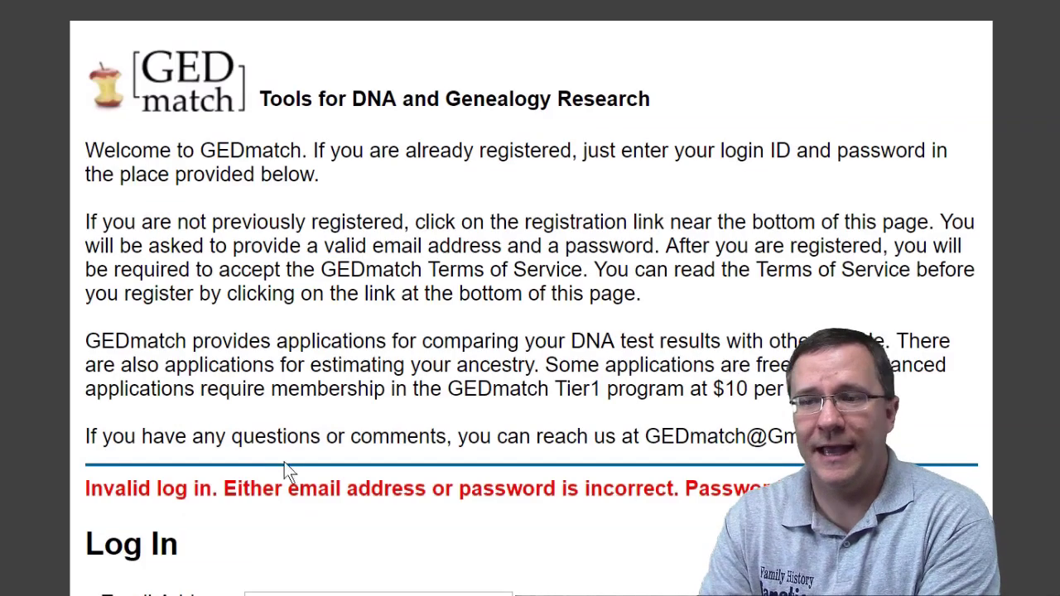